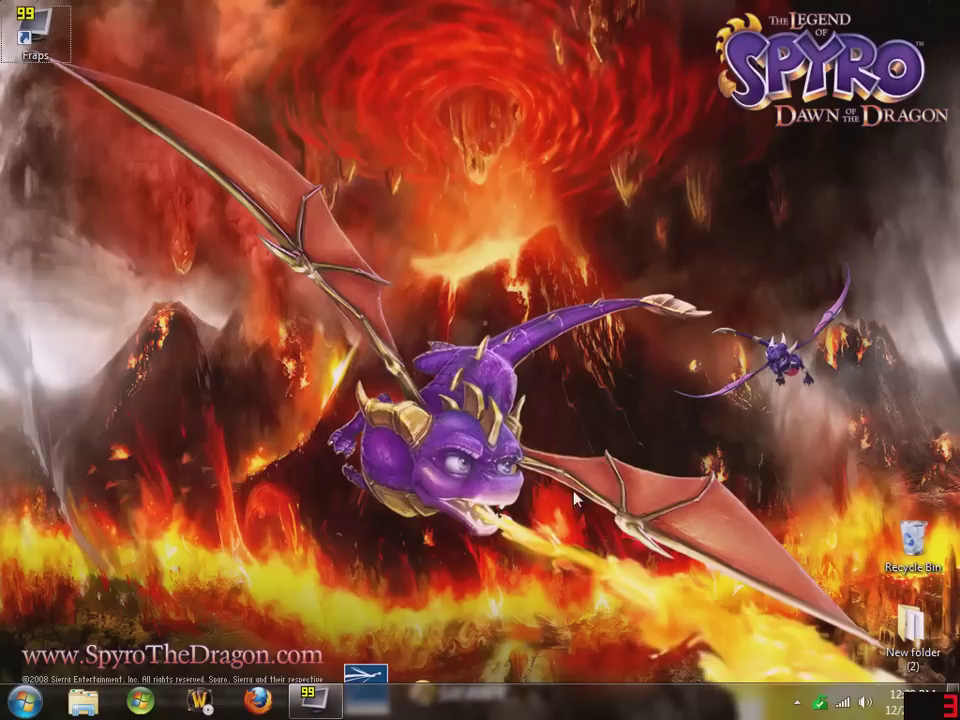
Right-click an empty desktop area to show the menu listing AMD VISION Engine Control Center
{"action": "right_click", "coordinate": [480, 511]}
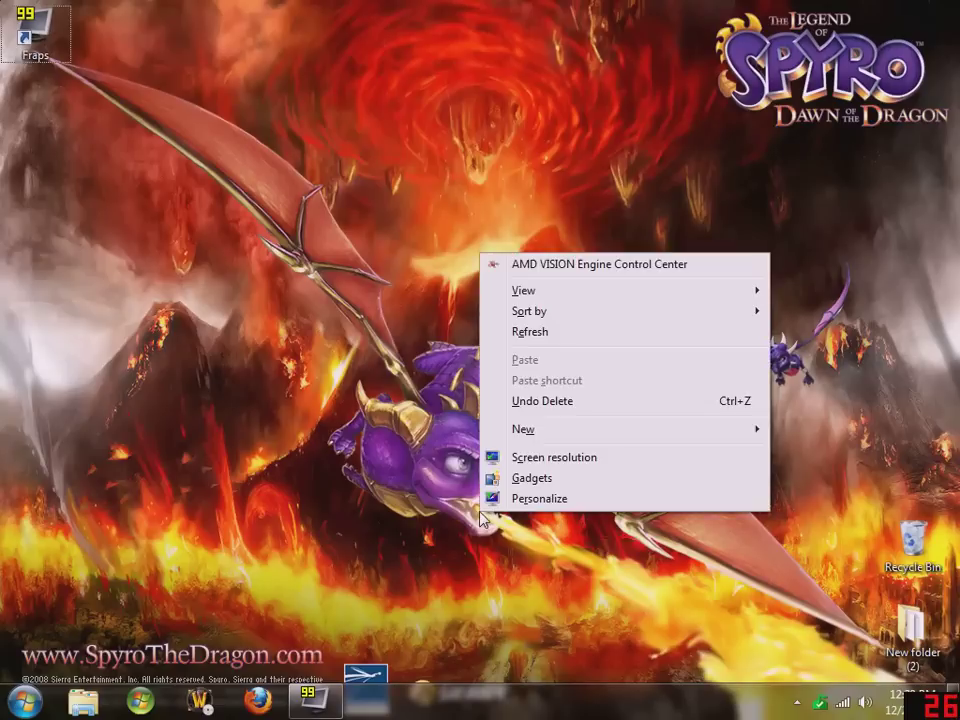
Launch AMD VISION Engine Control Center on its Information > Software page showing the 2D Driver File Path
{"action": "left_click", "coordinate": [588, 268]}
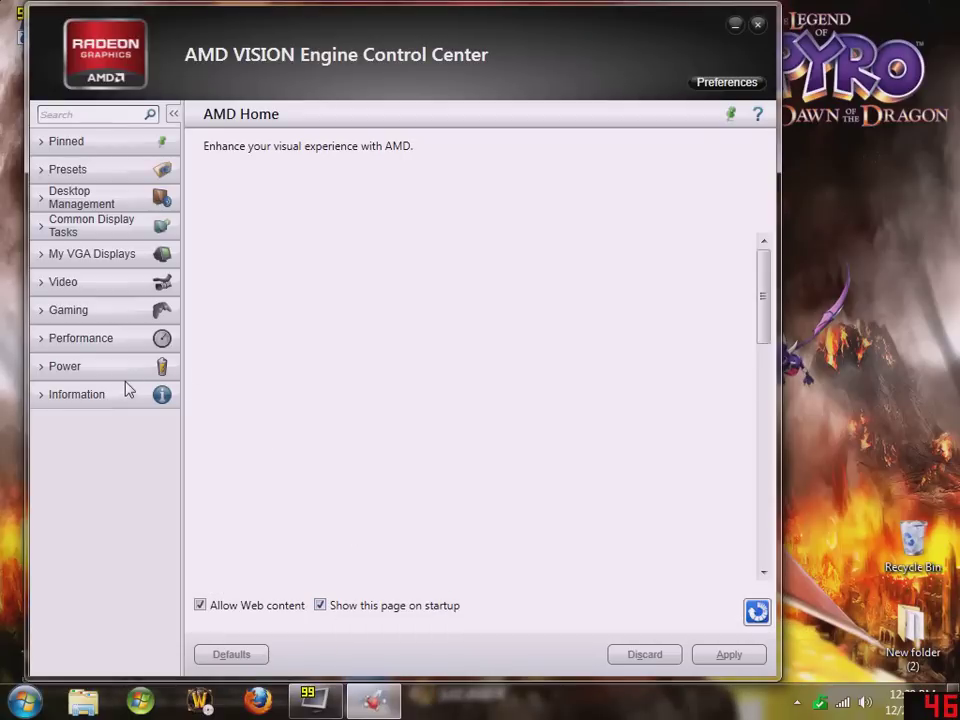
{"action": "left_click", "coordinate": [66, 396]}
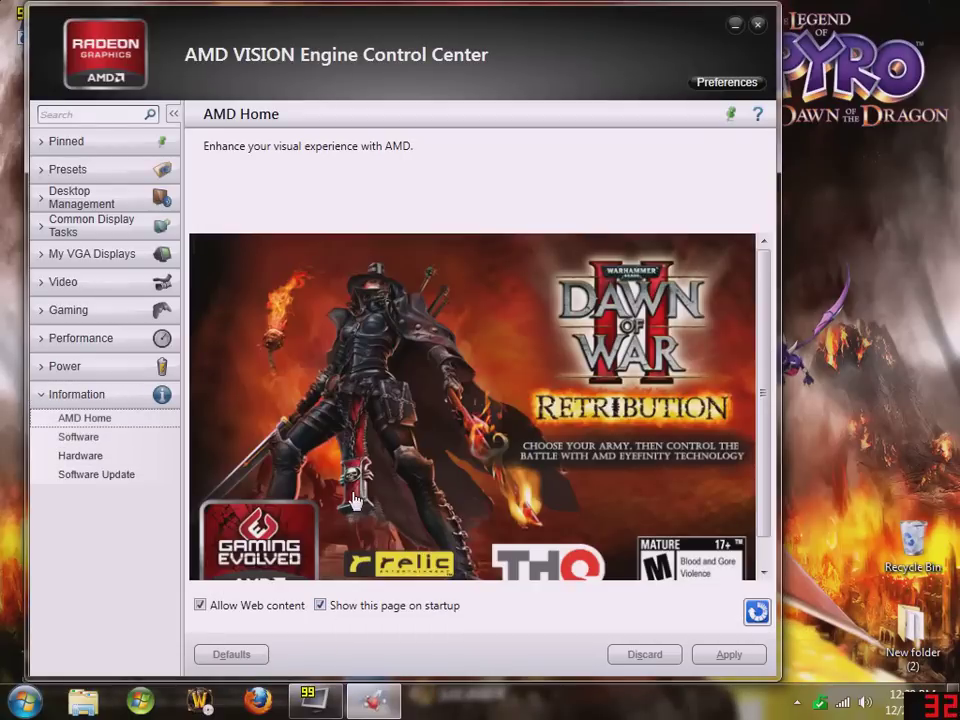
{"action": "left_click", "coordinate": [146, 439]}
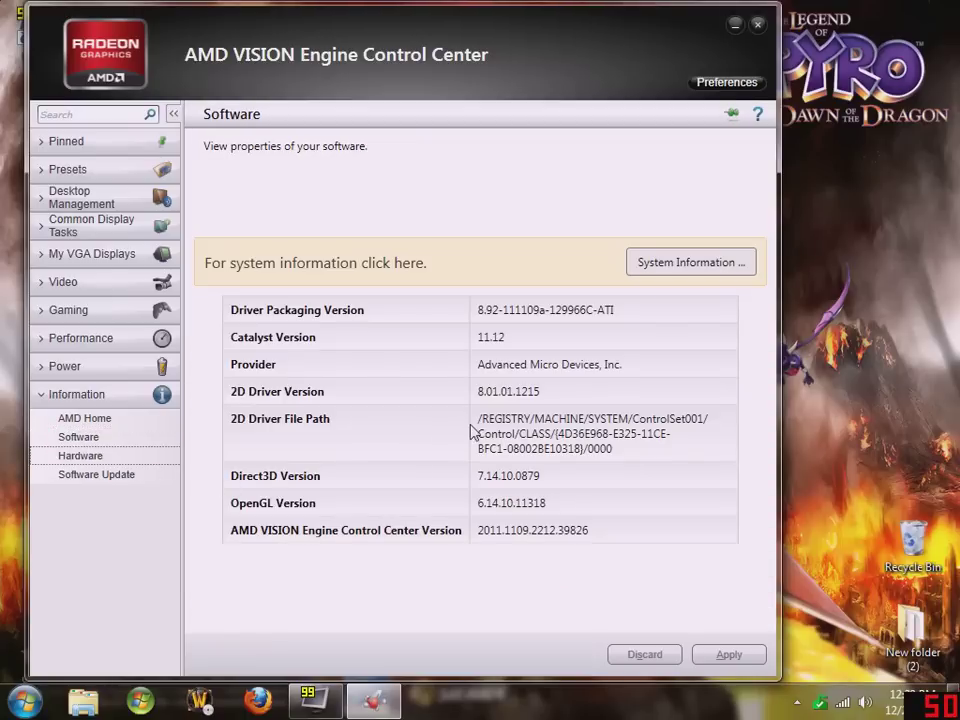
{"action": "left_click_drag", "start_coordinate": [276, 82], "coordinate": [447, 79]}
{"action": "left_click", "coordinate": [30, 697]}
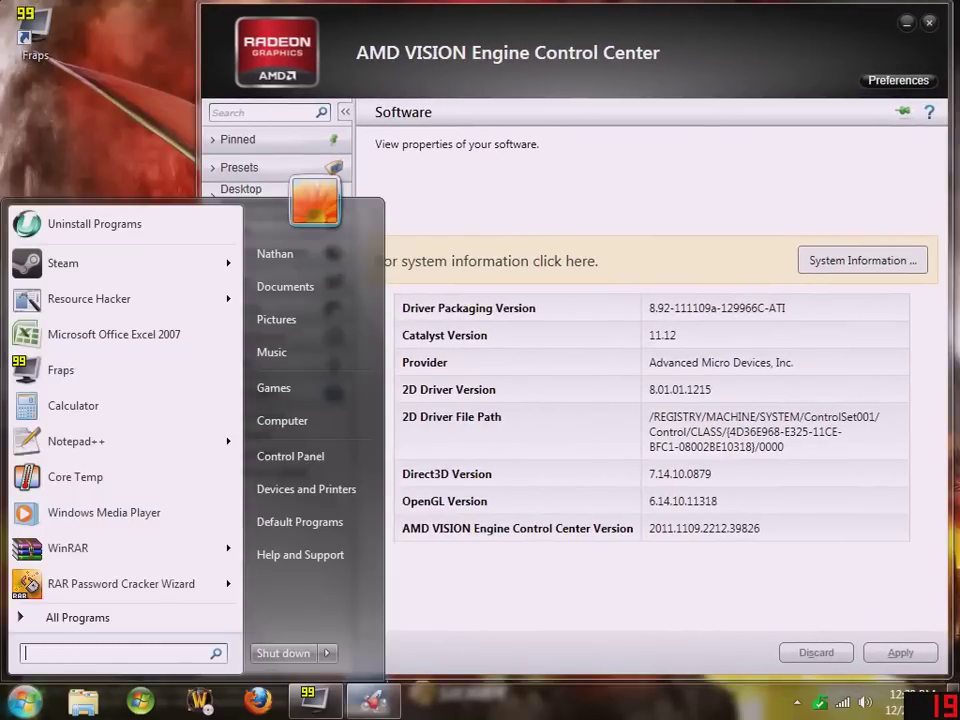
Launch regedit from Start search and place it beside the control center's 2D Driver File Path
{"action": "type", "text": "reg"}
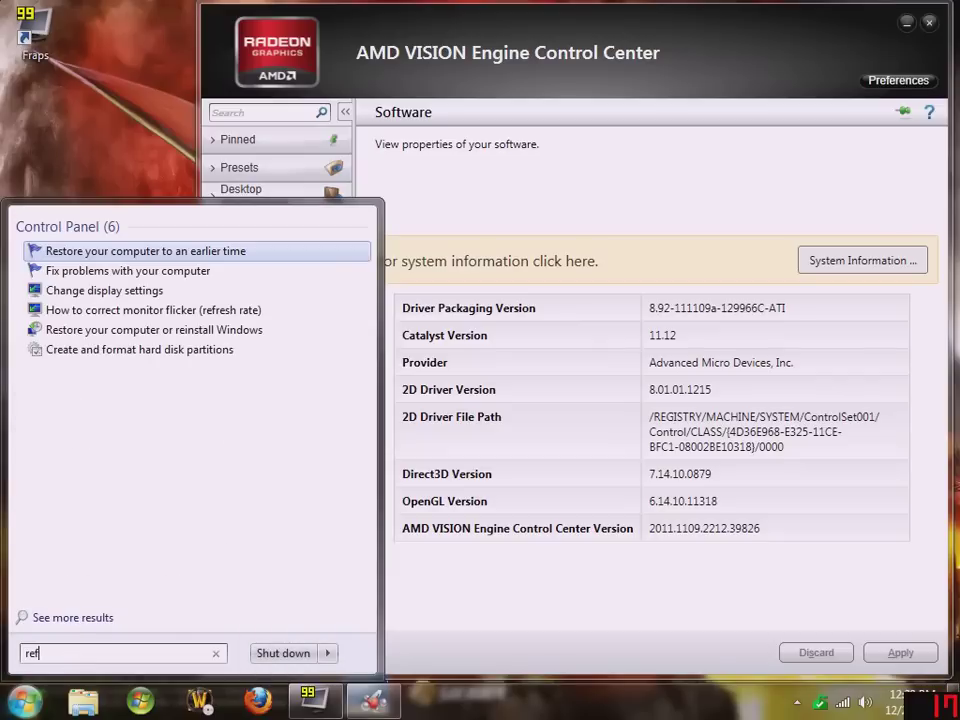
{"action": "type", "text": "edit"}
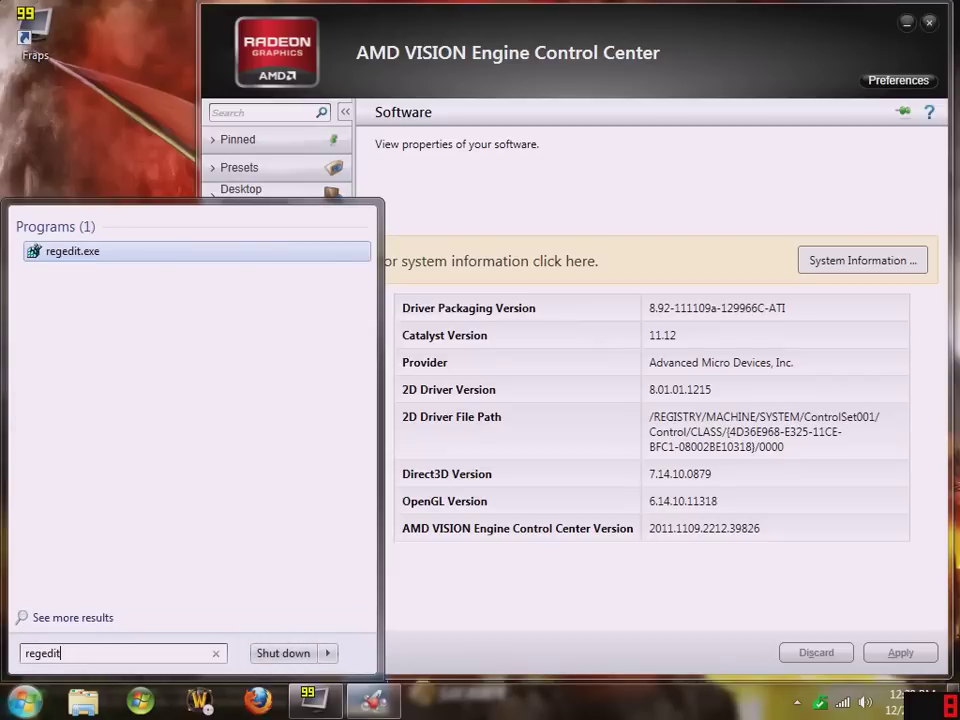
{"action": "key", "text": "Return"}
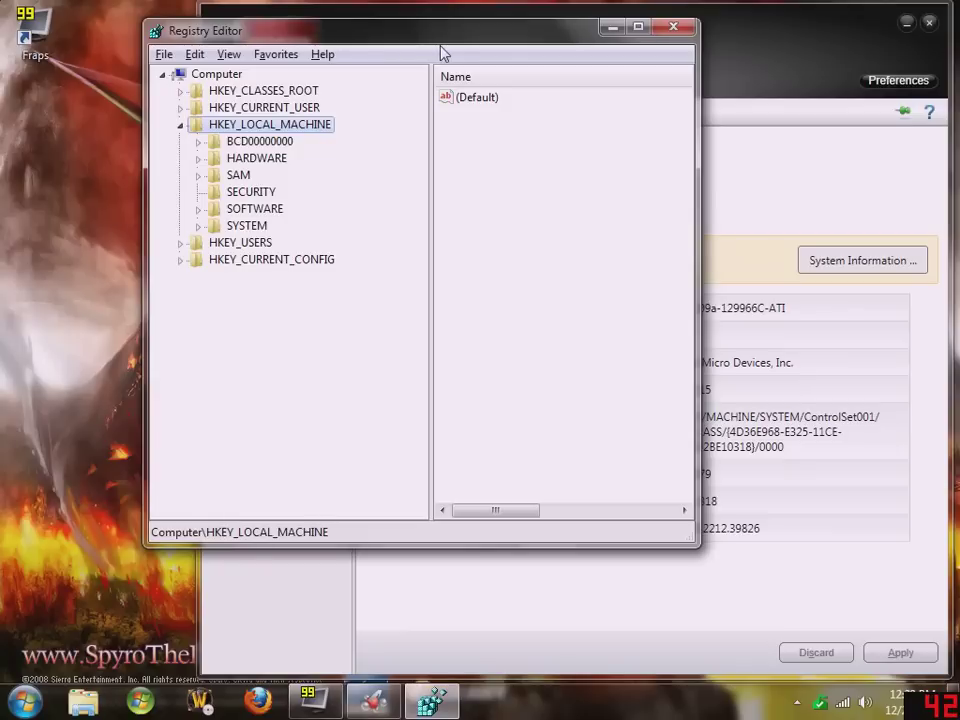
{"action": "left_click_drag", "start_coordinate": [446, 44], "coordinate": [350, 63]}
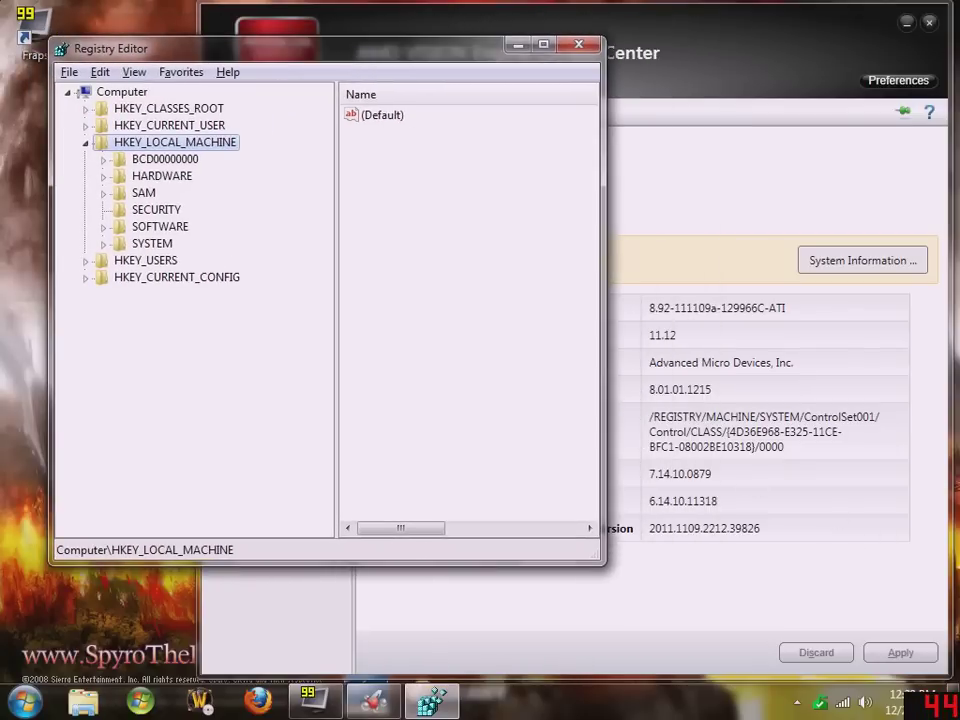
{"action": "left_click_drag", "start_coordinate": [652, 417], "coordinate": [842, 432]}
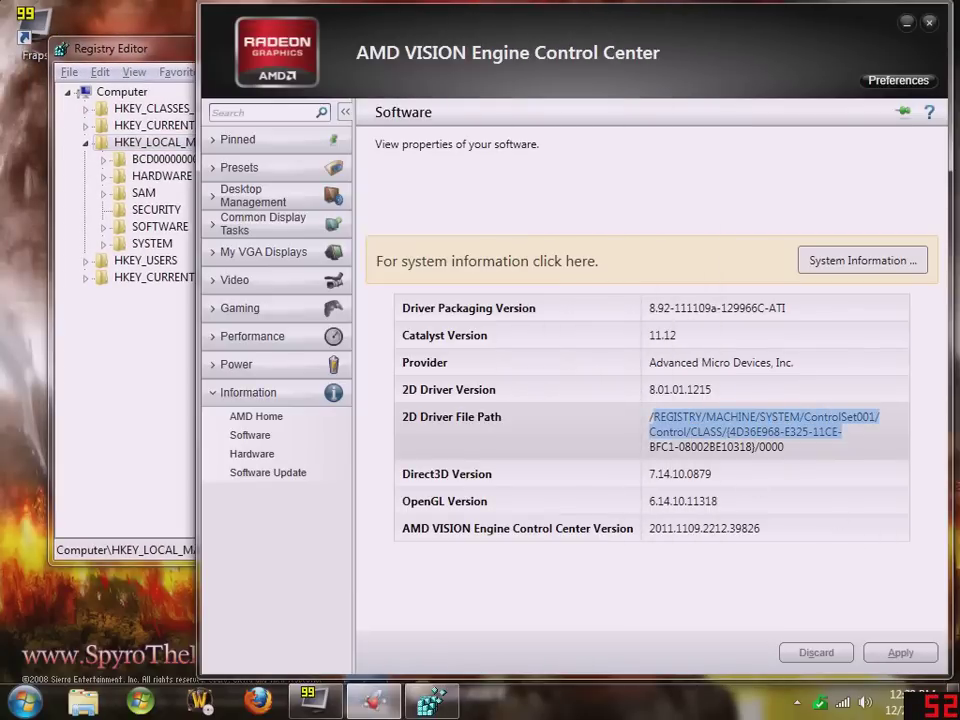
{"action": "left_click", "coordinate": [653, 422]}
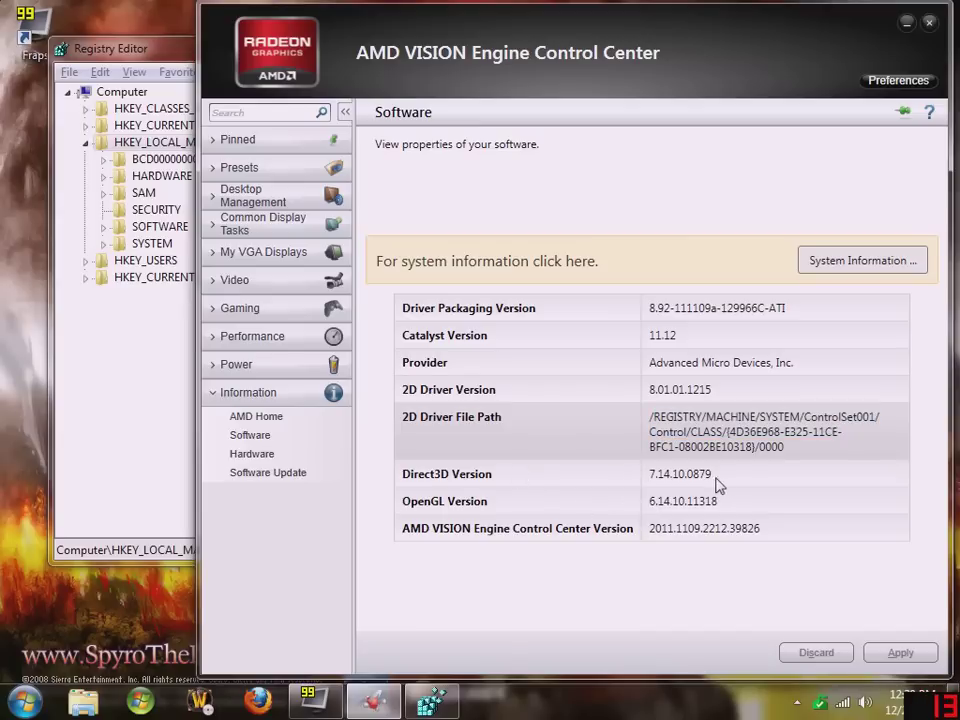
{"action": "left_click", "coordinate": [75, 422]}
Expand and browse the HKEY_LOCAL_MACHINE\SOFTWARE key, then collapse it again
{"action": "left_click", "coordinate": [103, 209]}
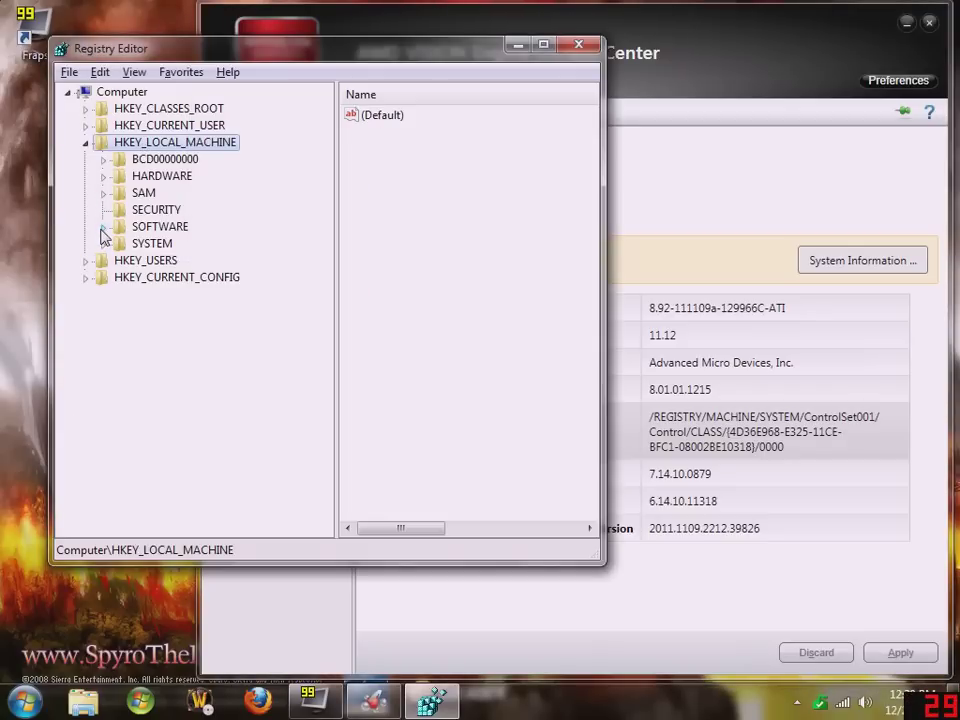
{"action": "left_click", "coordinate": [103, 227]}
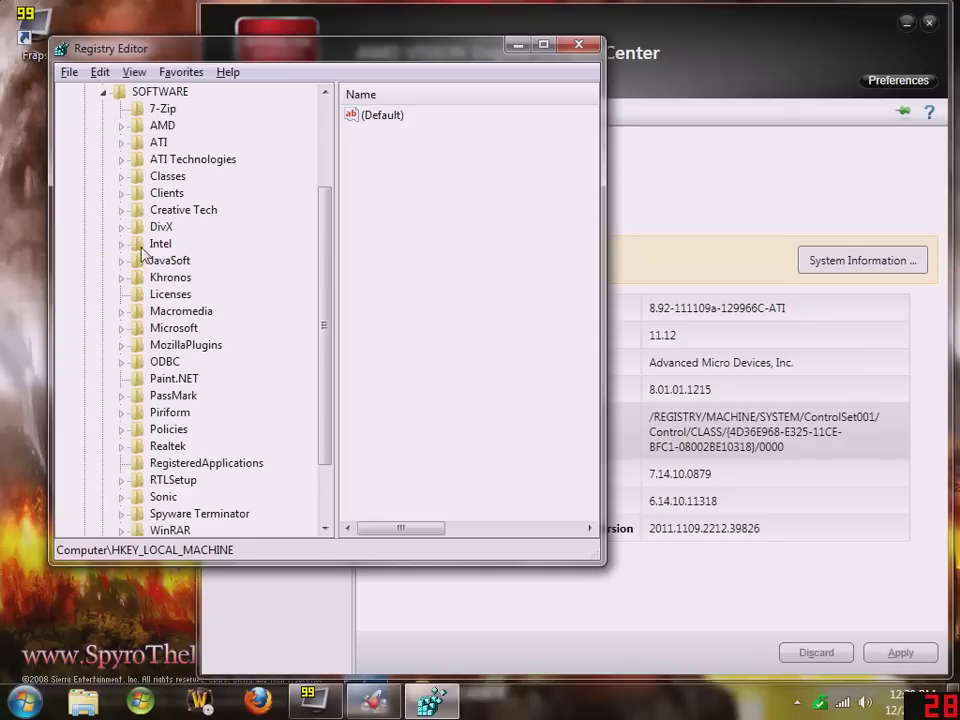
{"action": "scroll", "coordinate": [141, 430], "scroll_direction": "down", "scroll_amount": 1}
{"action": "scroll", "coordinate": [141, 430], "scroll_direction": "up", "scroll_amount": 3}
{"action": "scroll", "coordinate": [141, 430], "scroll_direction": "down", "scroll_amount": 1}
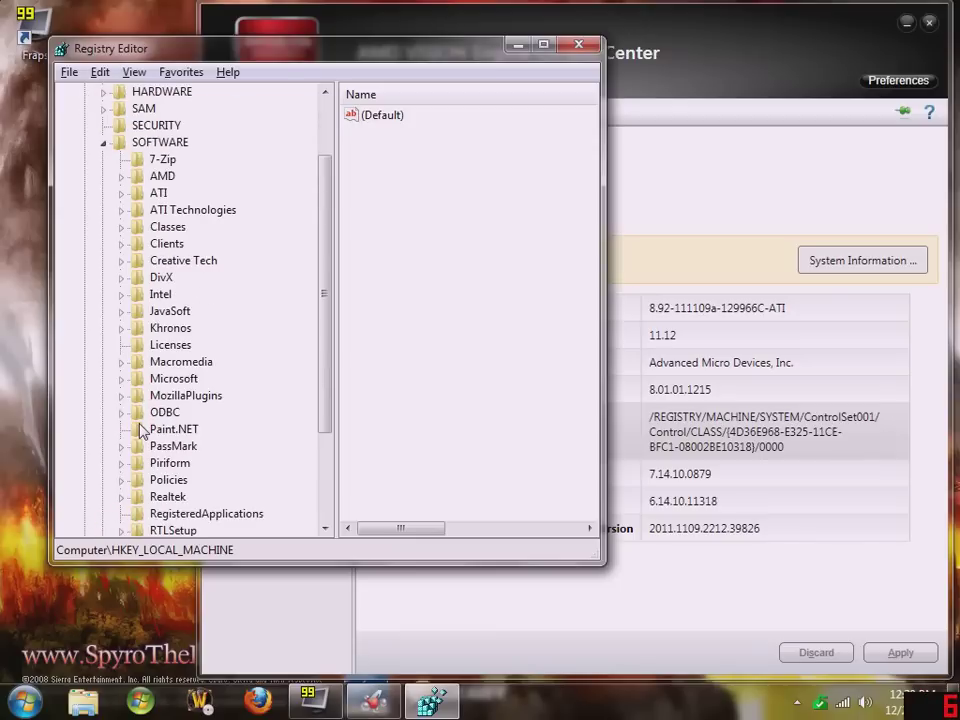
{"action": "scroll", "coordinate": [135, 410], "scroll_direction": "up", "scroll_amount": 1}
{"action": "left_click", "coordinate": [103, 191]}
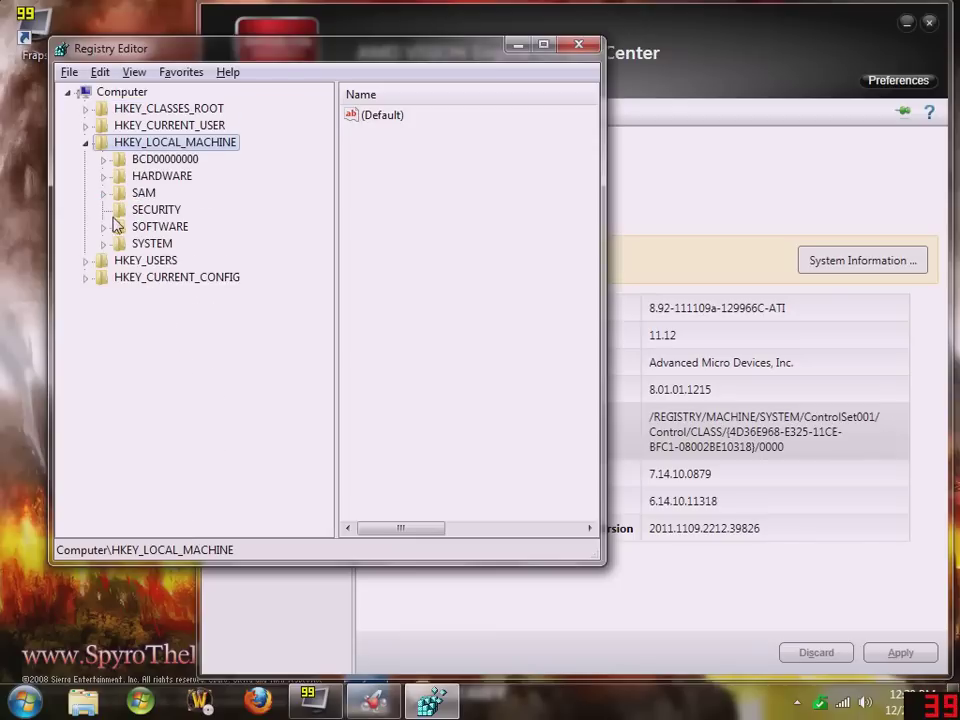
Expand SYSTEM > ControlSet001 > Control > Class so its GUID subkeys show full names
{"action": "left_click", "coordinate": [103, 243]}
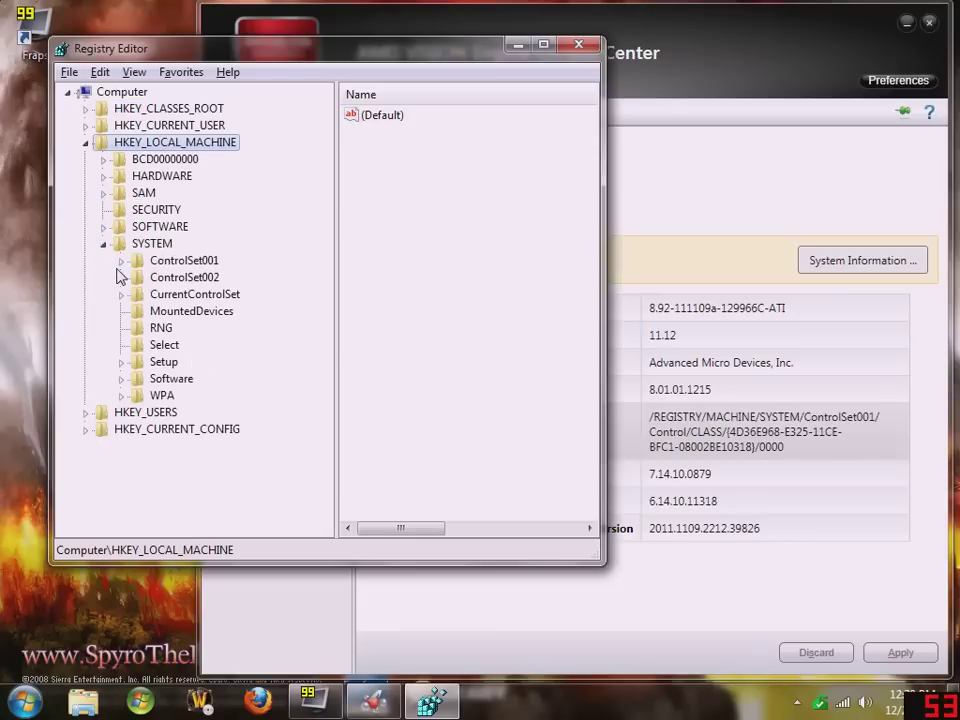
{"action": "left_click", "coordinate": [120, 261]}
{"action": "left_click", "coordinate": [139, 277]}
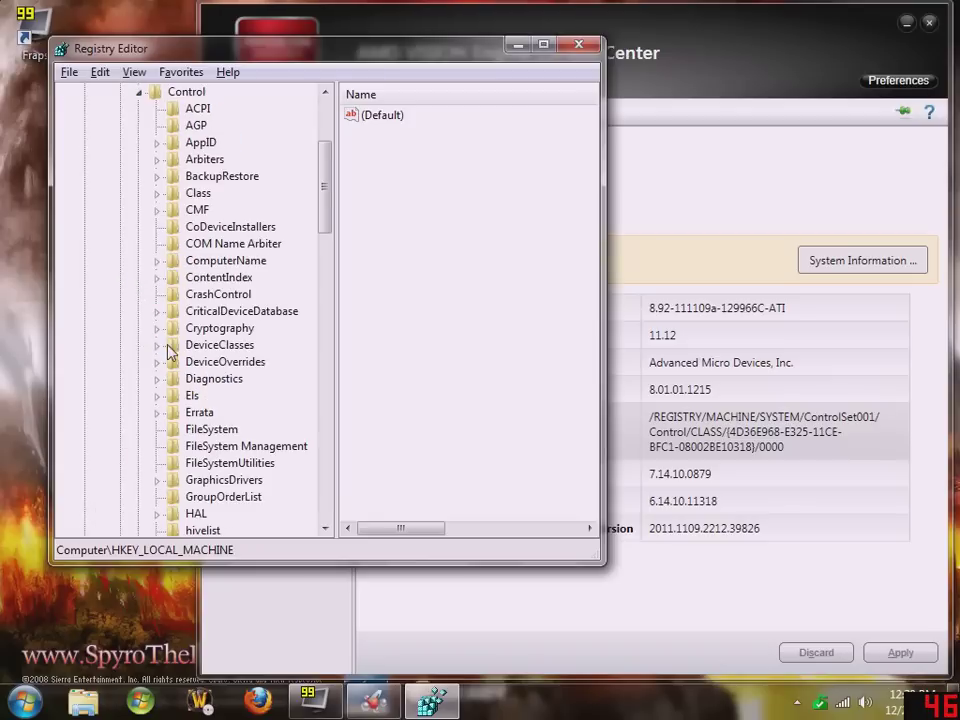
{"action": "left_click", "coordinate": [157, 193]}
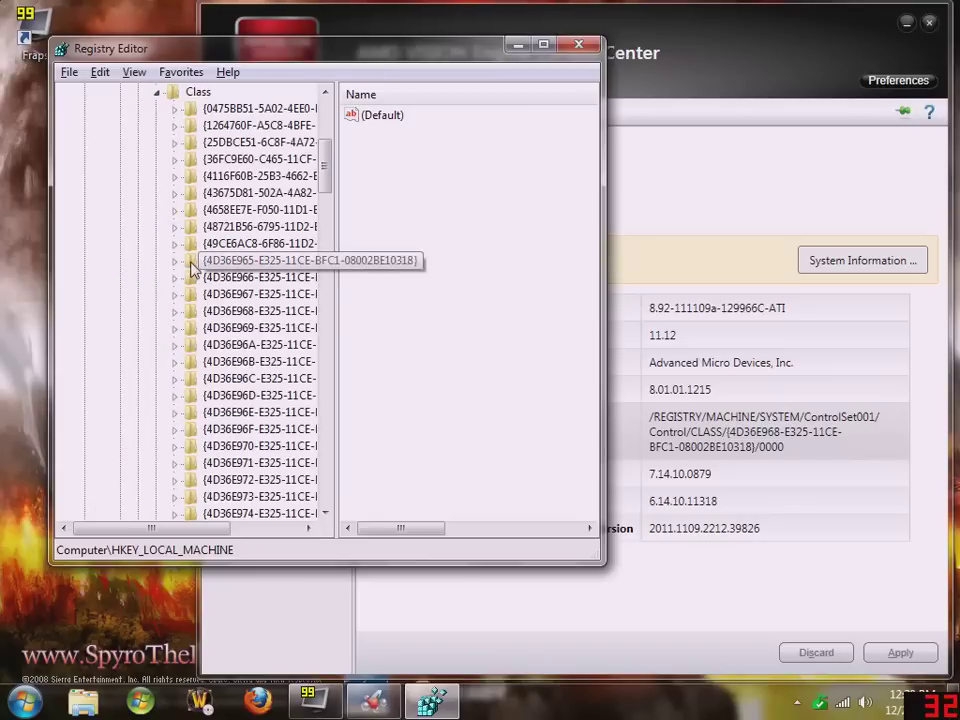
{"action": "left_click_drag", "start_coordinate": [182, 528], "coordinate": [252, 538]}
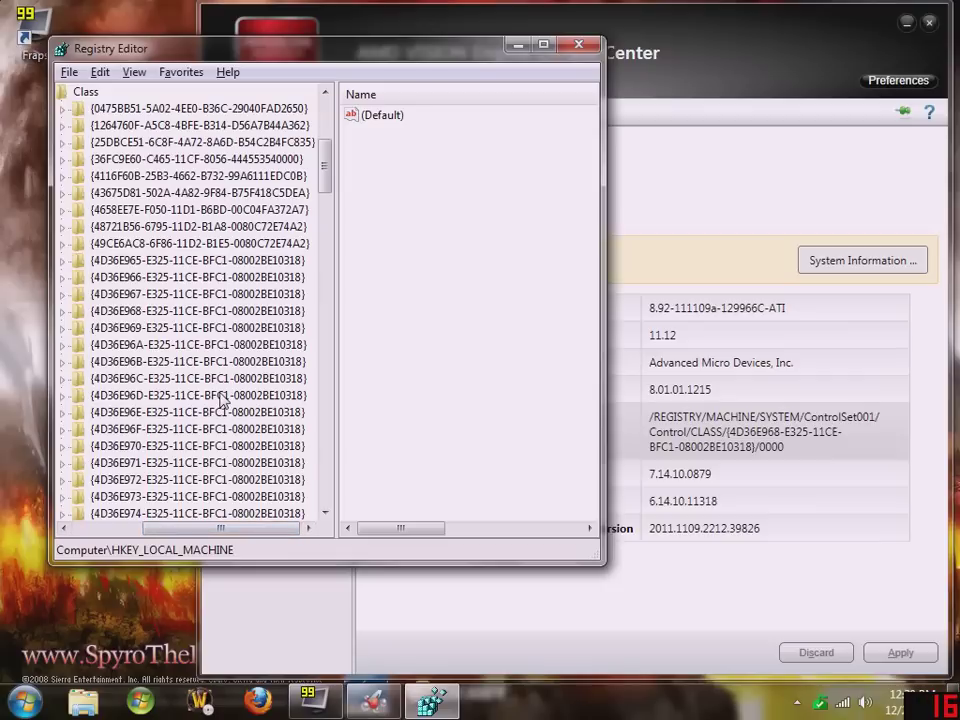
Browse the Class GUID keys, expanding {4D36E968…}, {4D36E96F…} and {4D36E972…}, then collapsing the latter two
{"action": "left_click", "coordinate": [190, 414]}
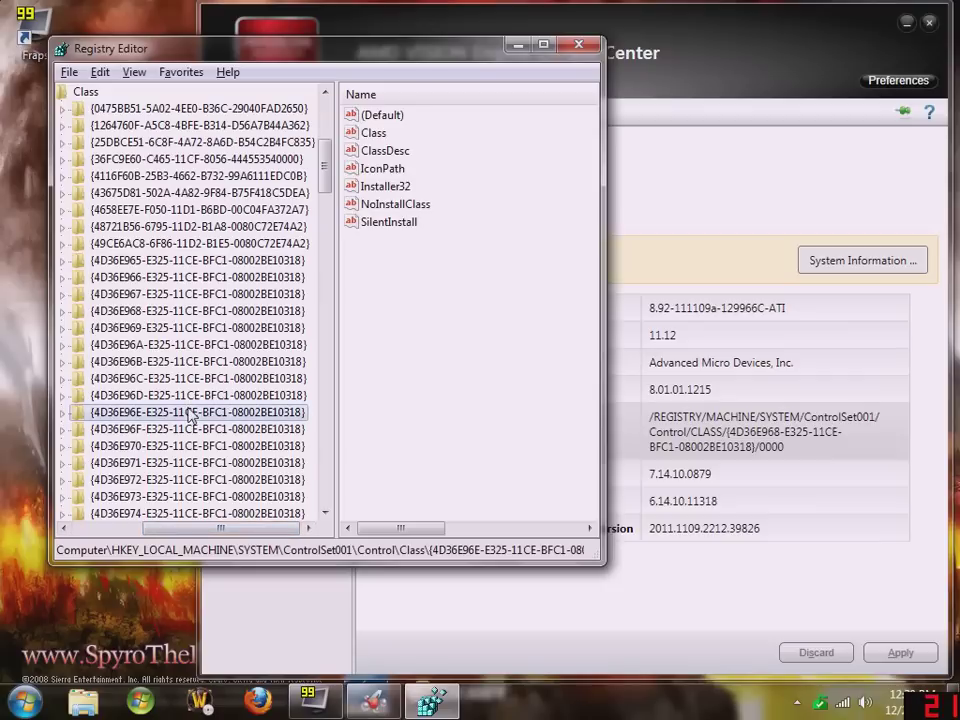
{"action": "scroll", "coordinate": [192, 450], "scroll_direction": "down", "scroll_amount": 1}
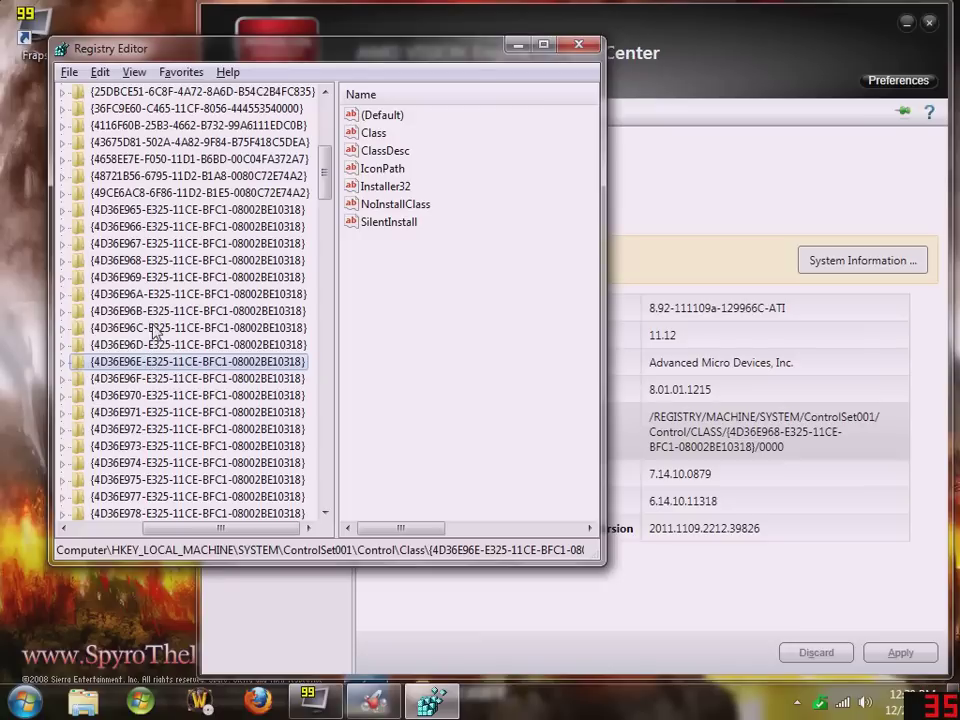
{"action": "double_click", "coordinate": [150, 260]}
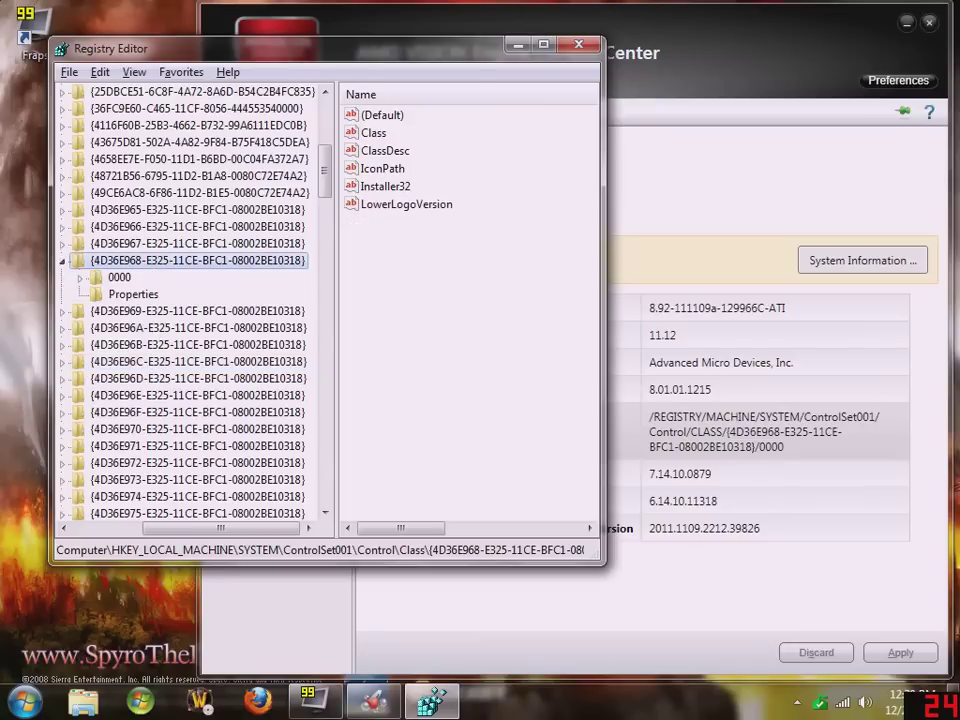
{"action": "double_click", "coordinate": [160, 412]}
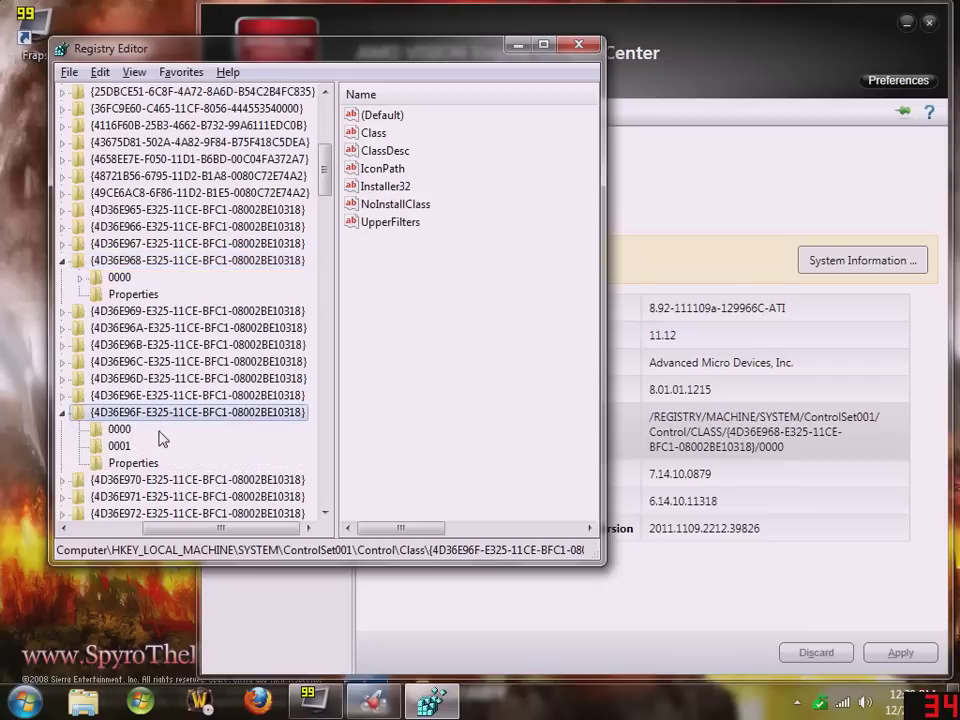
{"action": "double_click", "coordinate": [178, 512]}
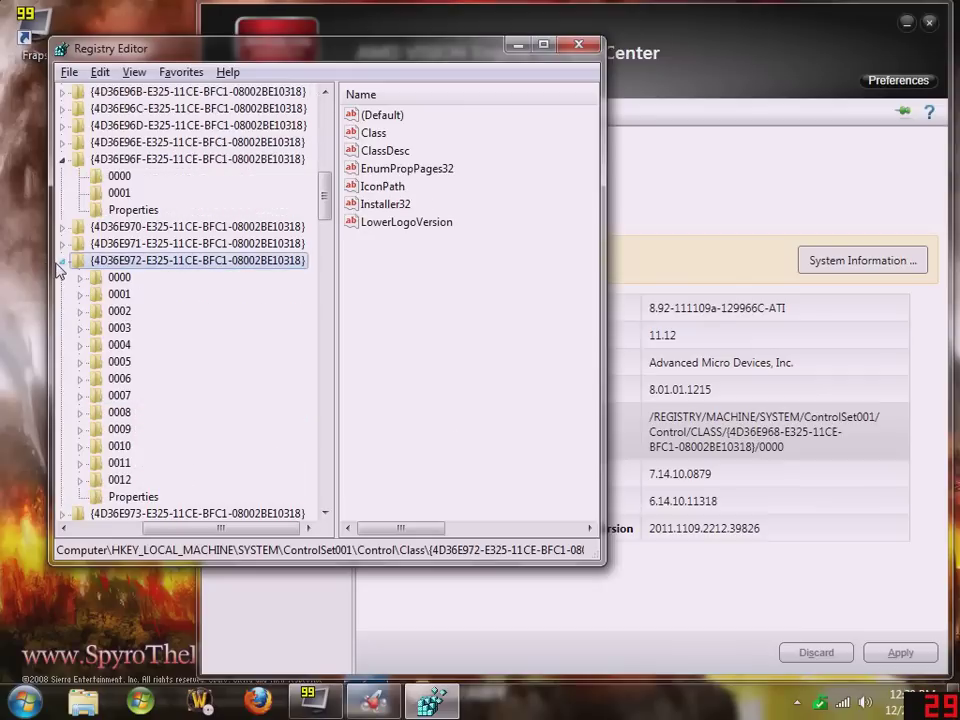
{"action": "left_click", "coordinate": [61, 262]}
{"action": "scroll", "coordinate": [100, 195], "scroll_direction": "up", "scroll_amount": 2}
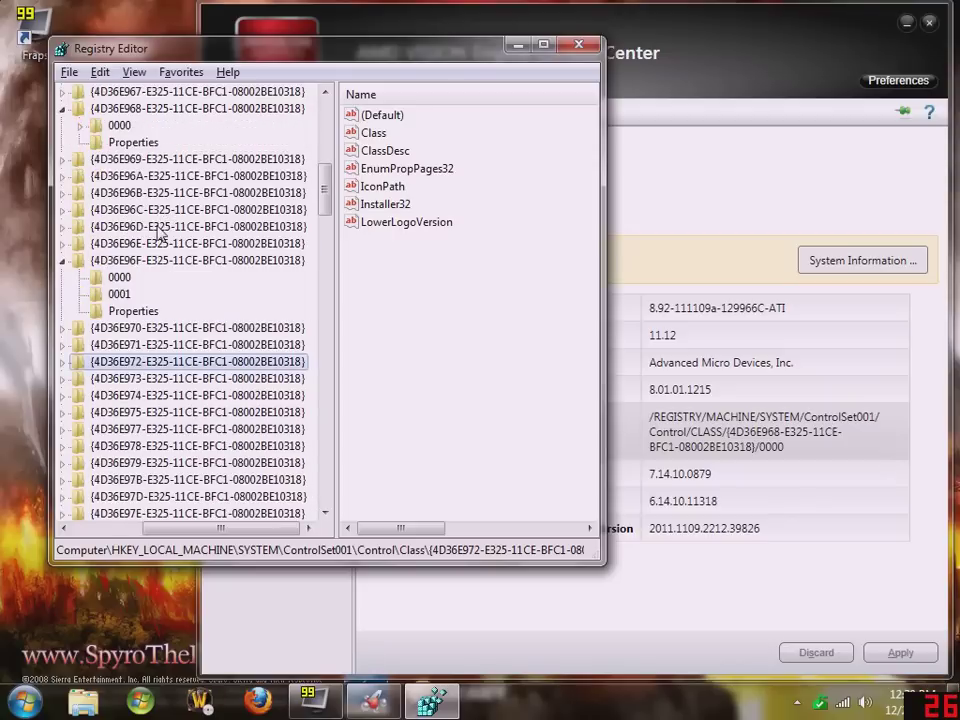
{"action": "left_click", "coordinate": [61, 260]}
Select {4D36E968-E325-11CE-BFC1-08002BE10318} and open its 0000 subkey with the display driver settings
{"action": "left_click", "coordinate": [158, 110]}
{"action": "scroll", "coordinate": [150, 200], "scroll_direction": "up", "scroll_amount": 3}
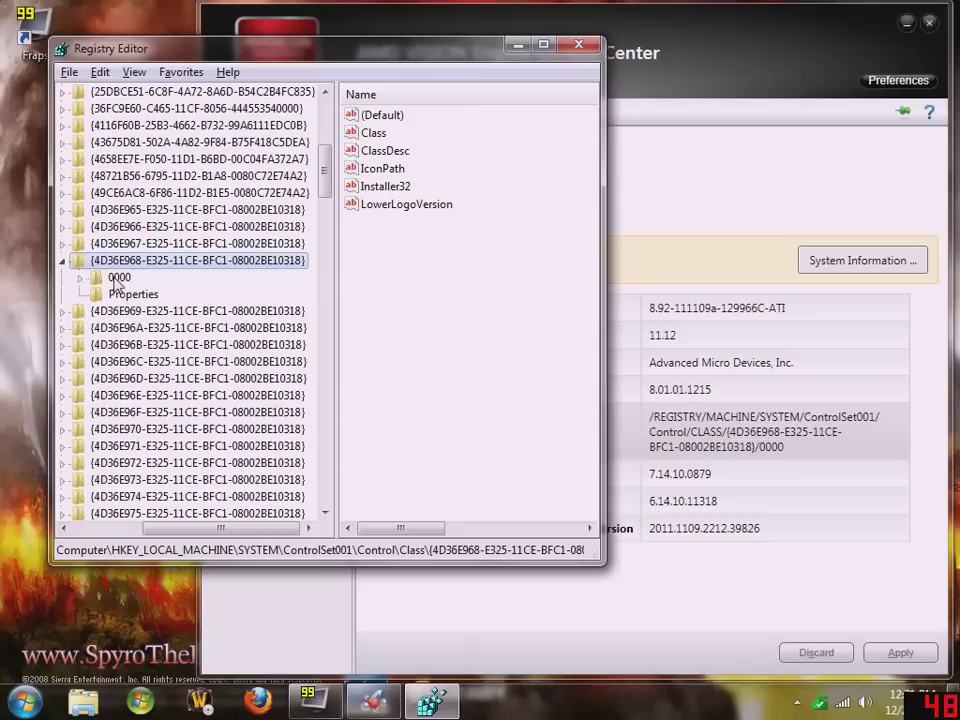
{"action": "left_click", "coordinate": [117, 278]}
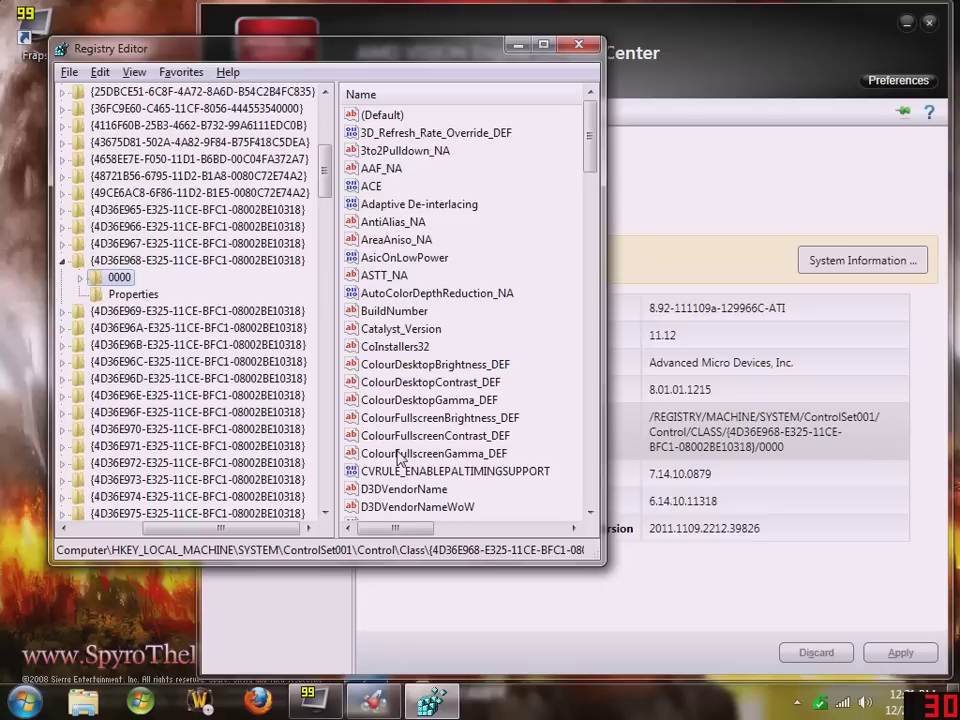
Scroll the 0000 values past D3DVendorName and select DALNonStandardModesBCD1
{"action": "left_click", "coordinate": [436, 489]}
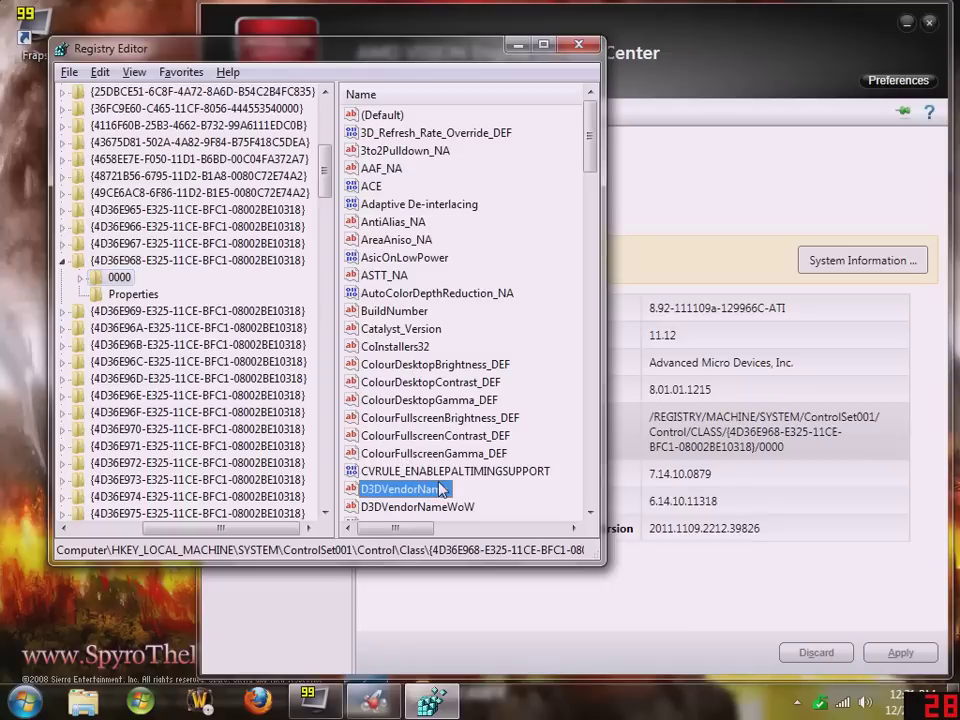
{"action": "scroll", "coordinate": [440, 488], "scroll_direction": "down", "scroll_amount": 7}
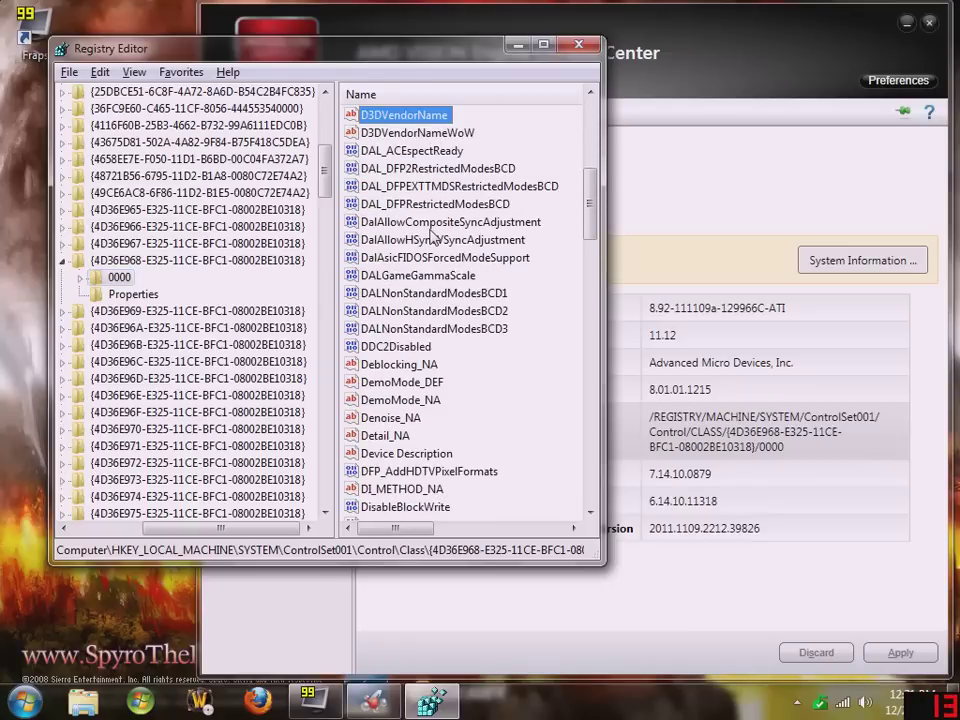
{"action": "left_click", "coordinate": [395, 293]}
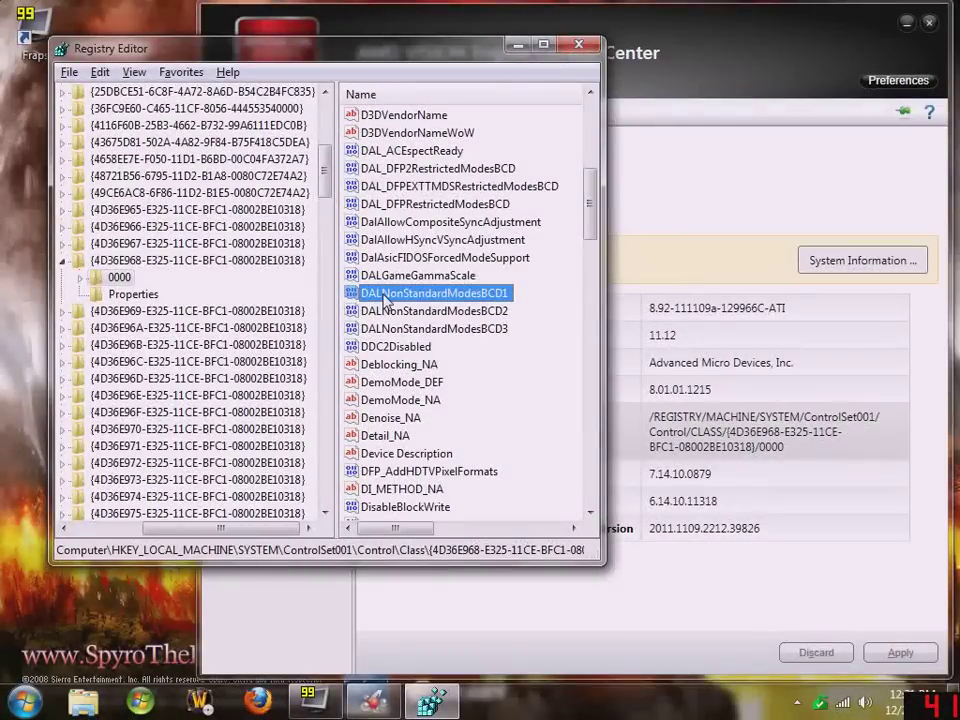
Export the 0000 key, overwriting 'amd screen size edited backup.reg' in Documents
{"action": "left_click", "coordinate": [102, 73]}
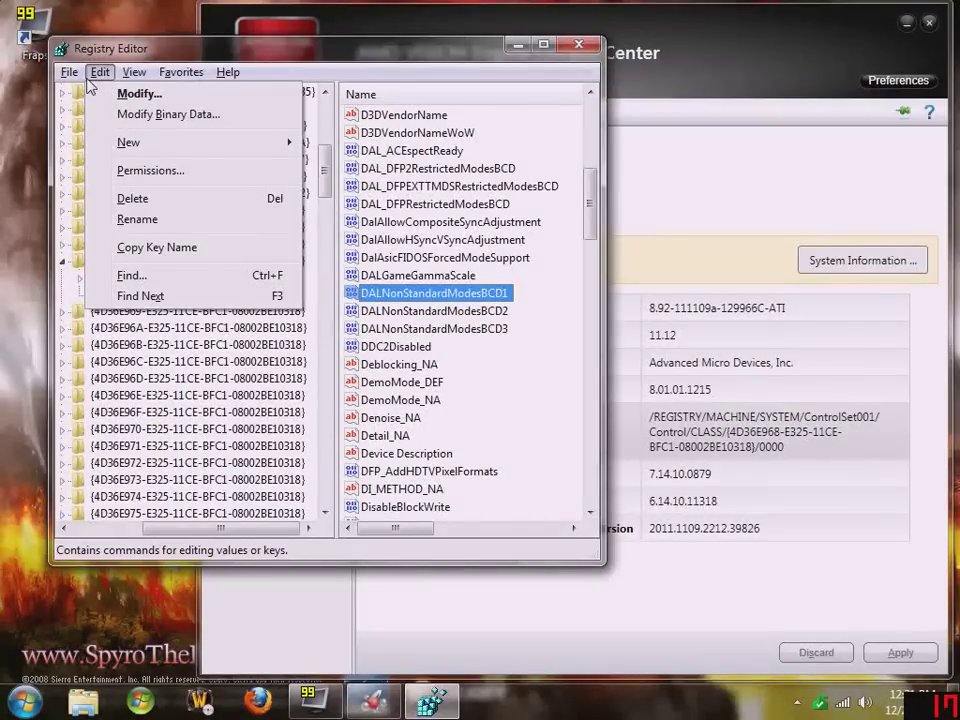
{"action": "mouse_move", "coordinate": [76, 79]}
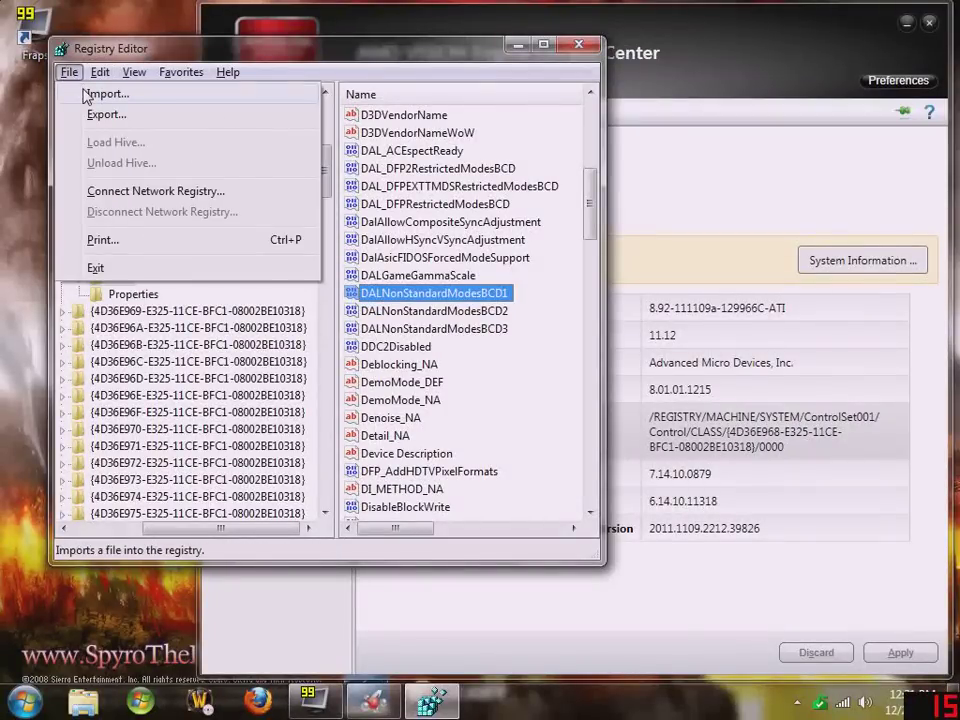
{"action": "left_click", "coordinate": [86, 117]}
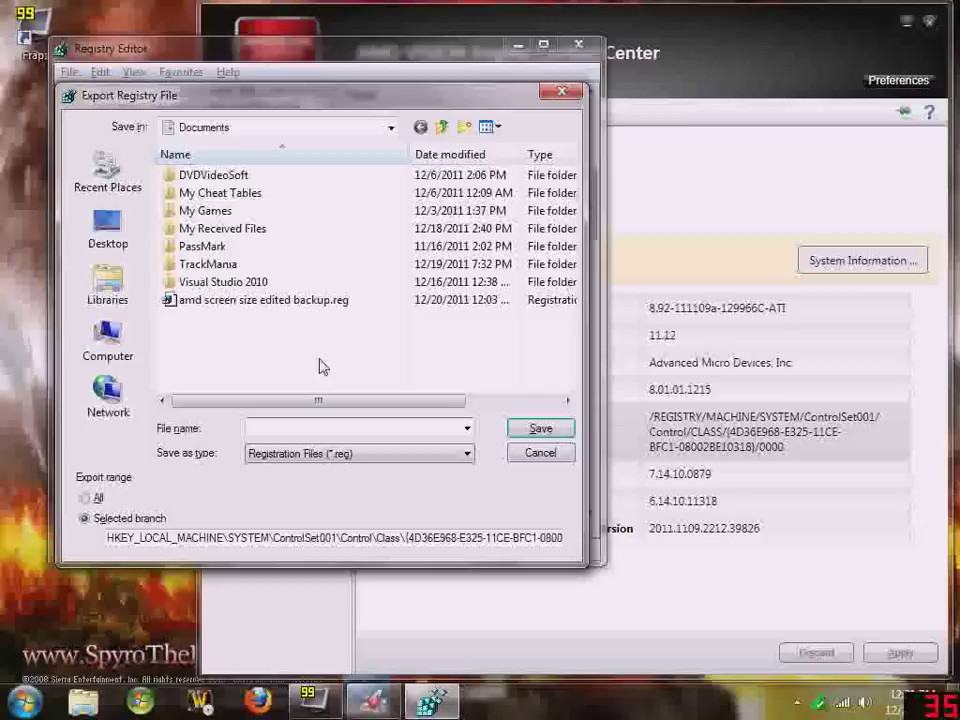
{"action": "left_click", "coordinate": [306, 436]}
{"action": "key", "text": "Escape"}
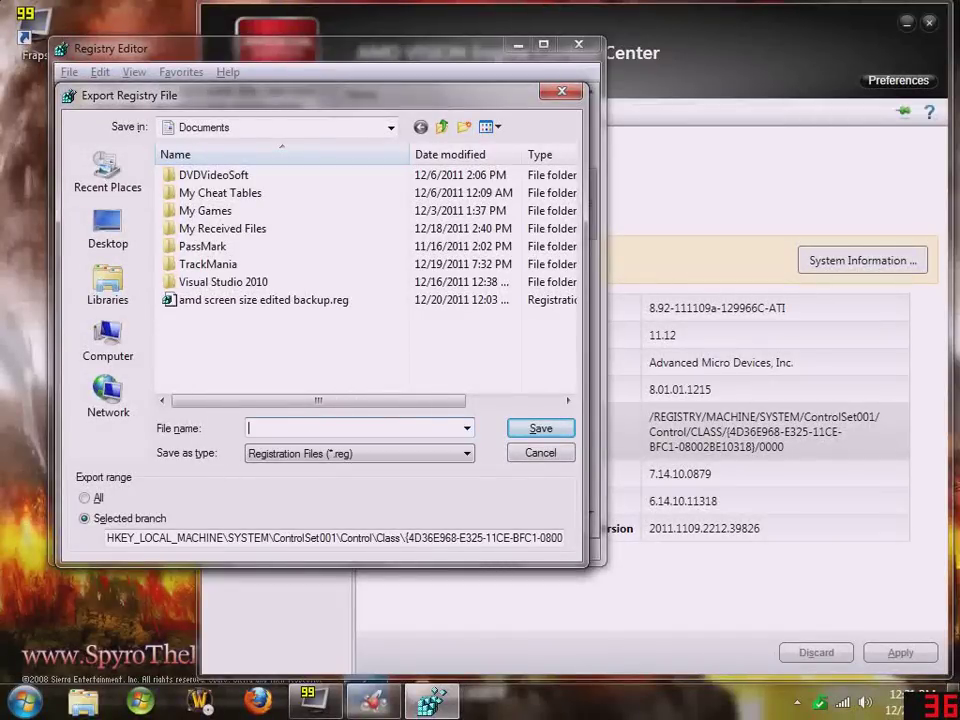
{"action": "left_click", "coordinate": [282, 302]}
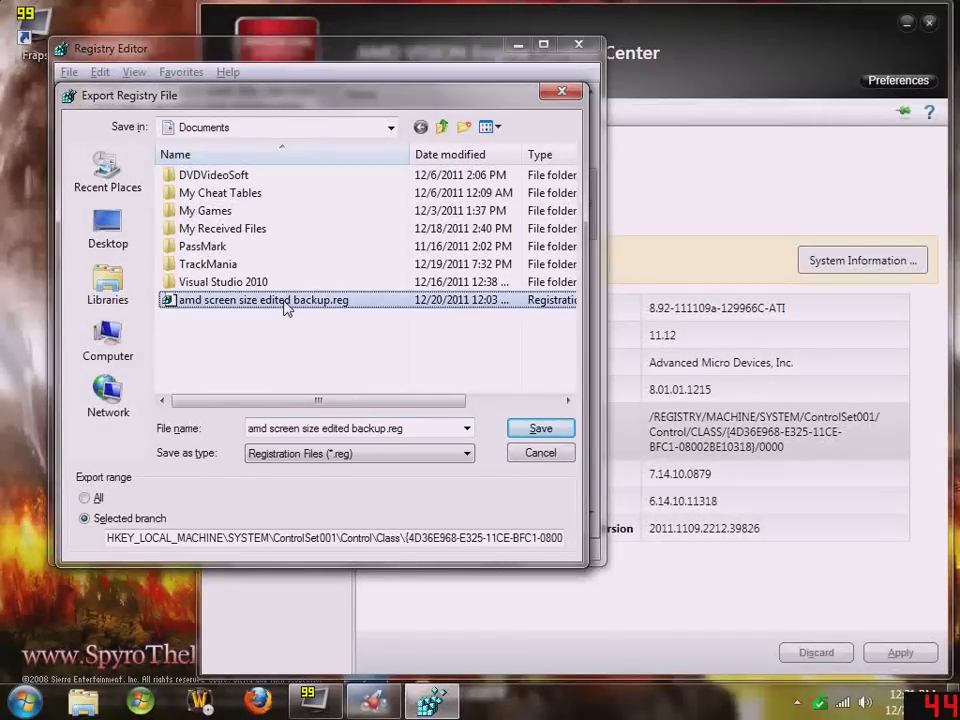
{"action": "left_click", "coordinate": [283, 303]}
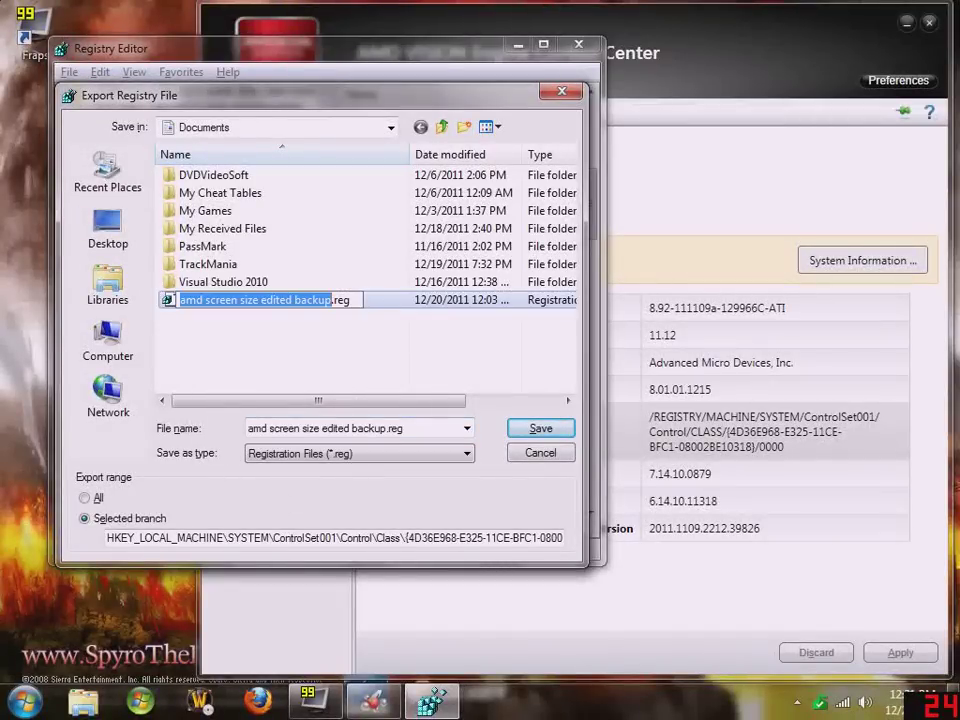
{"action": "key", "text": "Escape"}
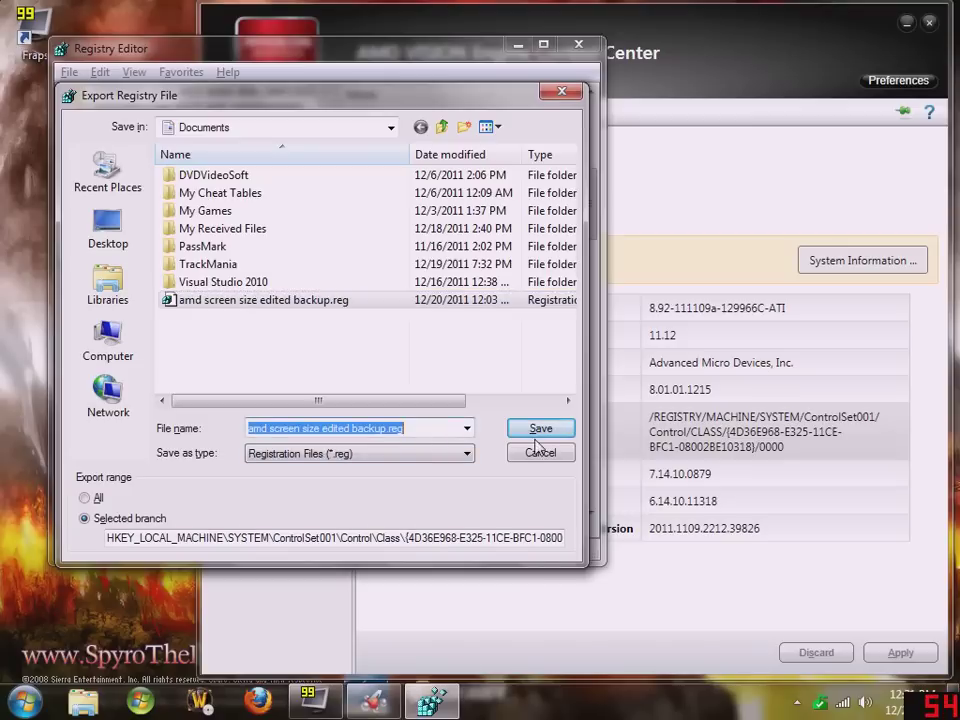
{"action": "left_click", "coordinate": [538, 428]}
{"action": "left_click", "coordinate": [527, 350]}
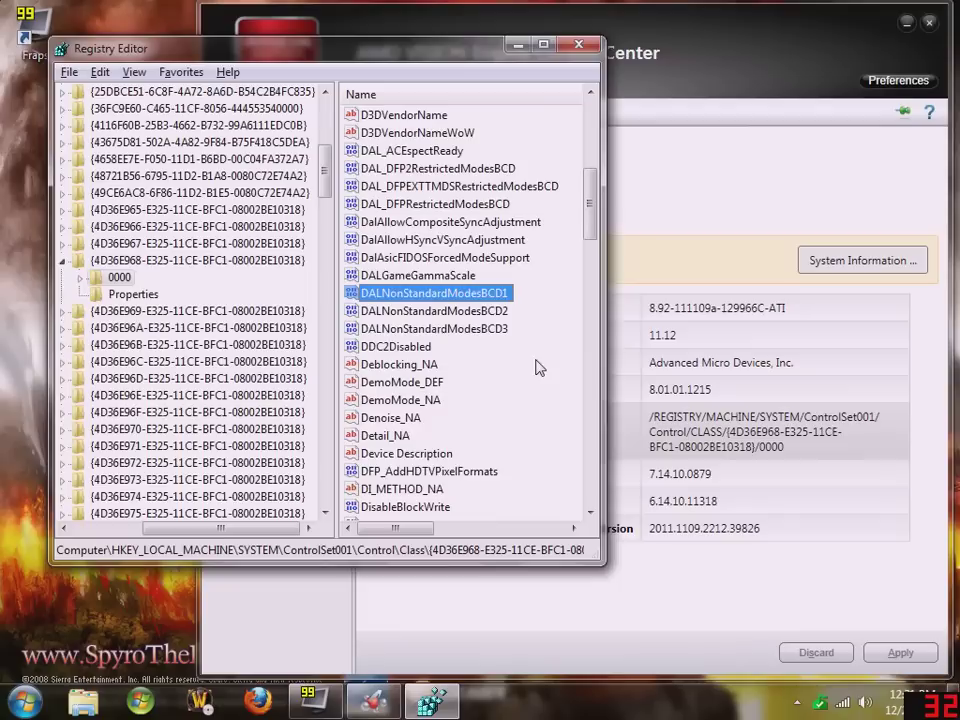
Open DALNonStandardModesBCD1 in Edit Binary Value and start entering bytes on the empty 0040 row
{"action": "double_click", "coordinate": [456, 293]}
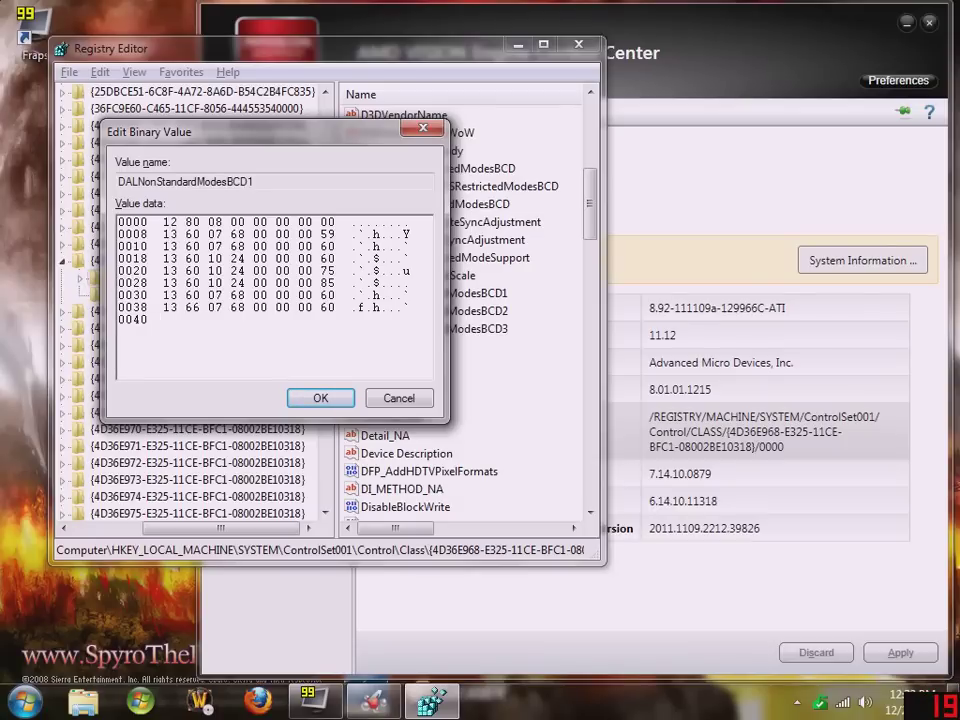
{"action": "type", "text": "1112"}
{"action": "key", "text": "BackSpace"}
{"action": "key", "text": "BackSpace"}
{"action": "key", "text": "BackSpace"}
{"action": "type", "text": "60"}
{"action": "type", "text": "16 00 "}
{"action": "type", "text": "10 2"}
{"action": "type", "text": "4 "}
{"action": "type", "text": "00 0"}
{"action": "type", "text": "0 00 60"}
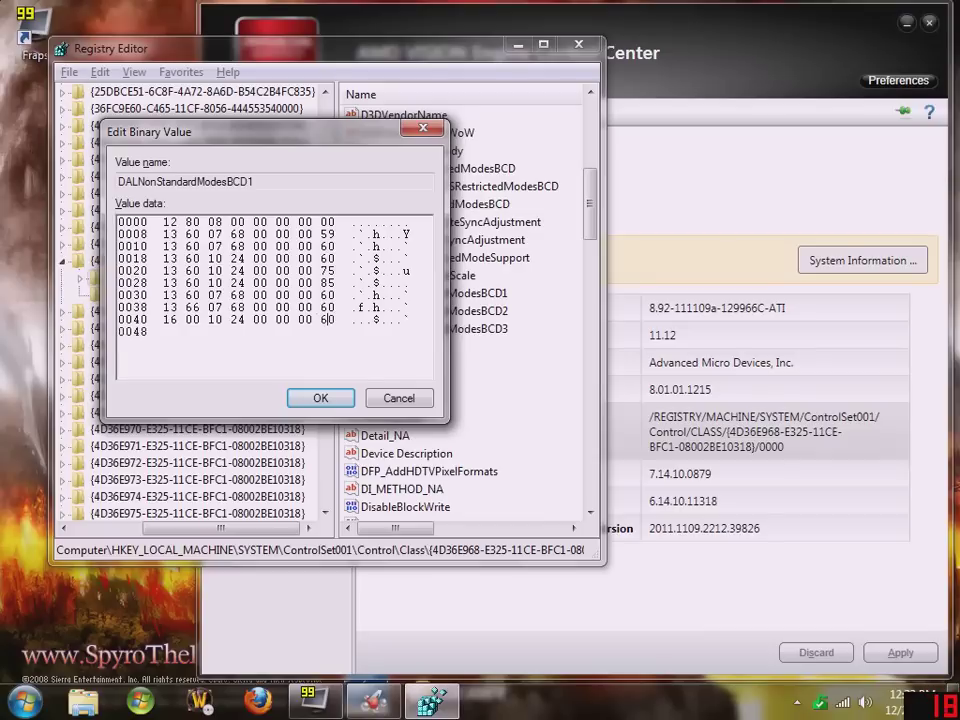
{"action": "left_click", "coordinate": [320, 406]}
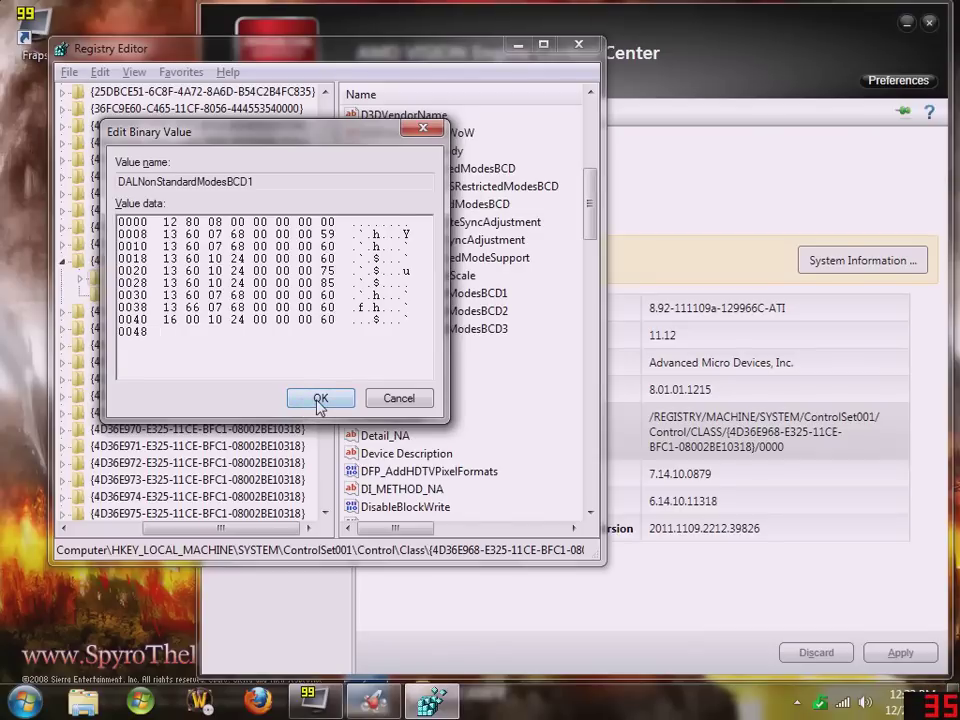
{"action": "left_click", "coordinate": [318, 399]}
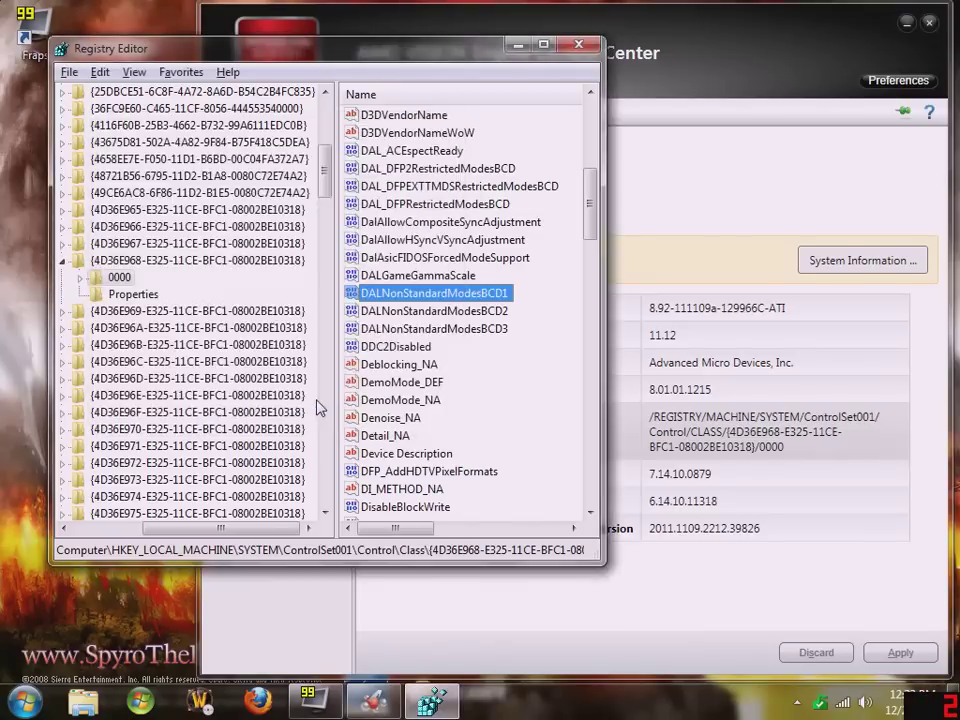
Close Registry Editor and AMD VISION Engine Control Center, then reopen the desktop context menu
{"action": "left_click", "coordinate": [578, 44]}
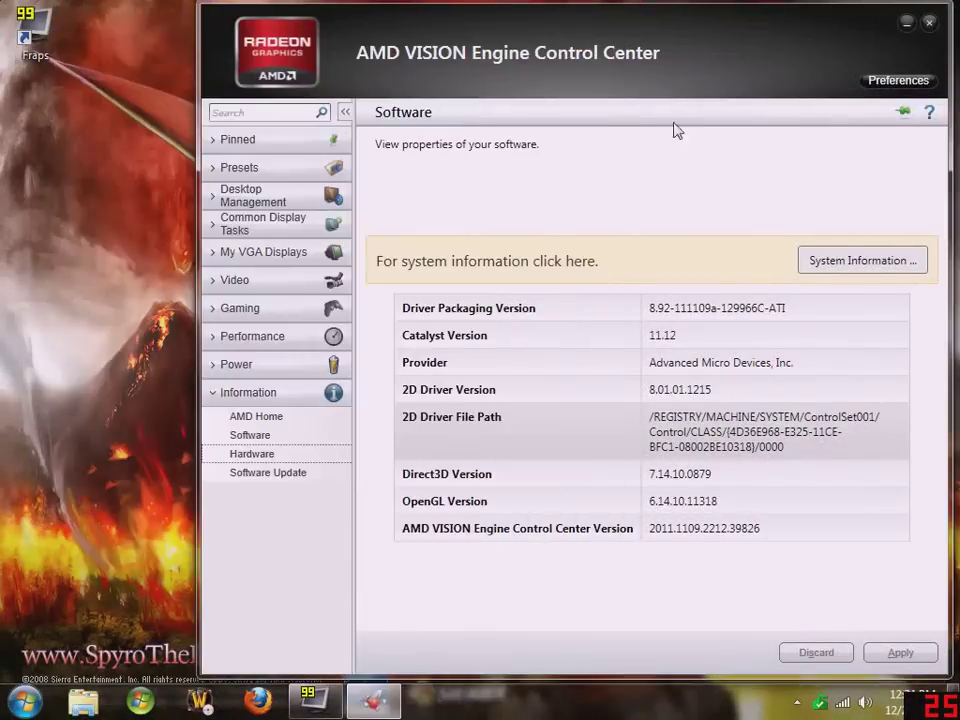
{"action": "left_click", "coordinate": [929, 24]}
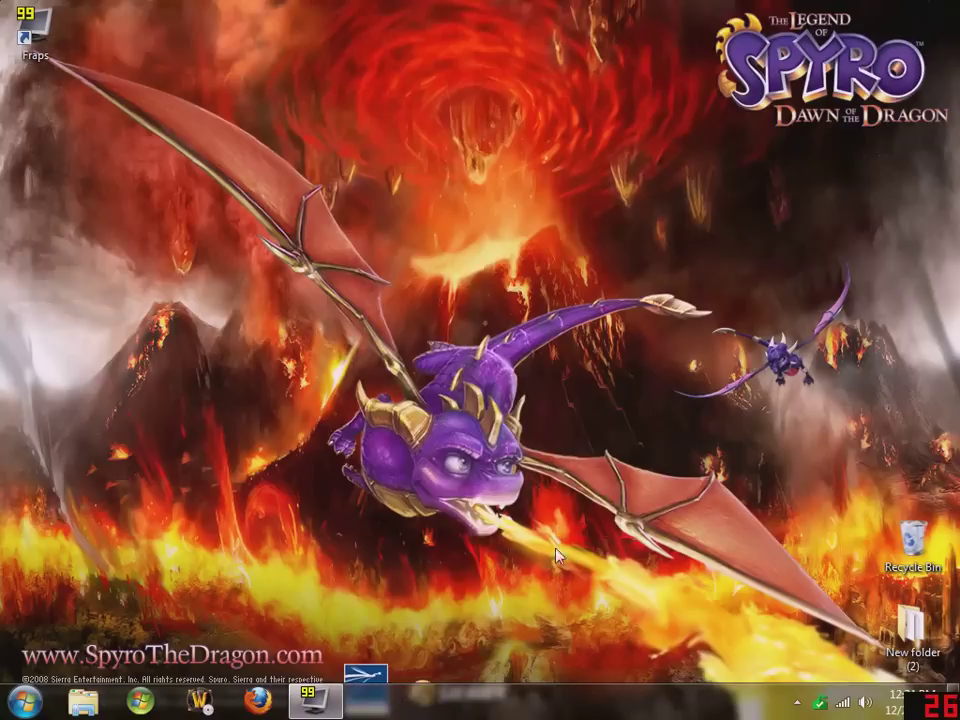
{"action": "right_click", "coordinate": [474, 600]}
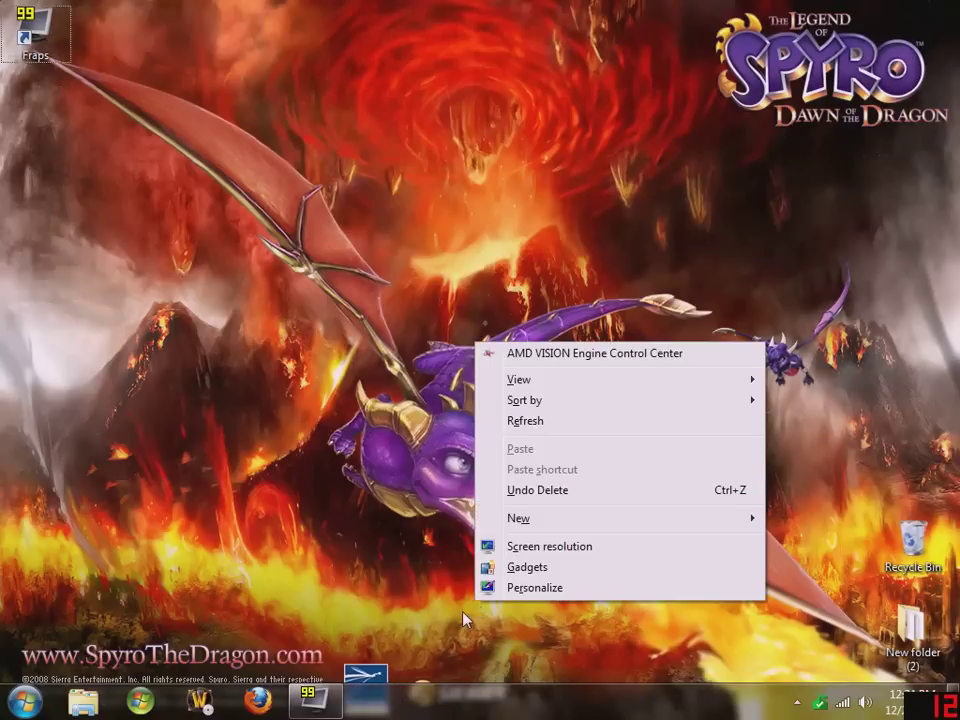
{"action": "left_click", "coordinate": [463, 619]}
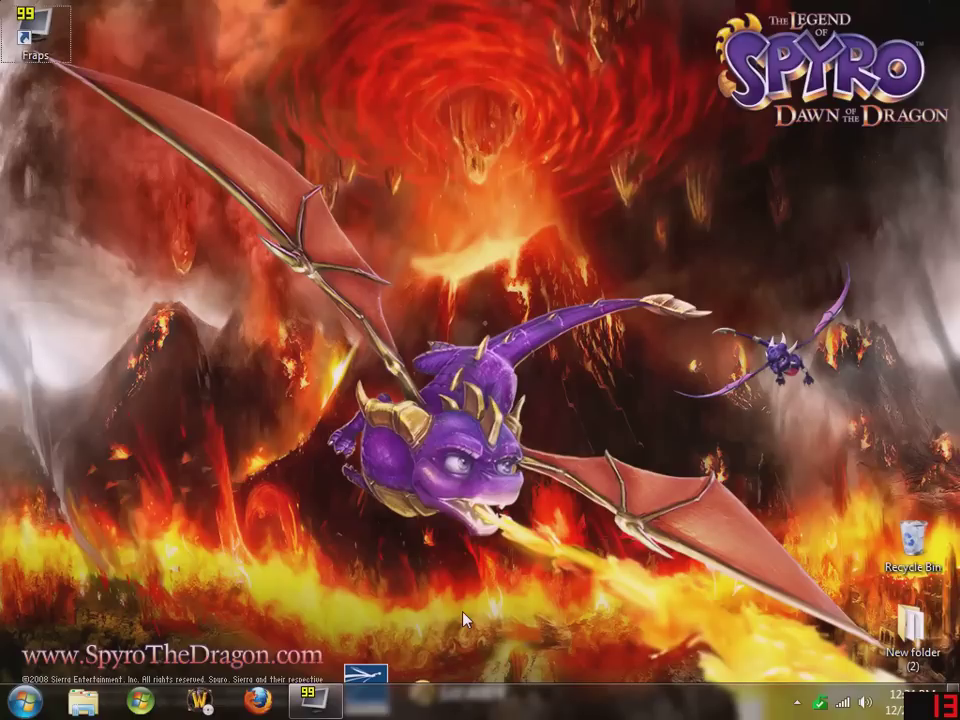
{"action": "left_click", "coordinate": [913, 545]}
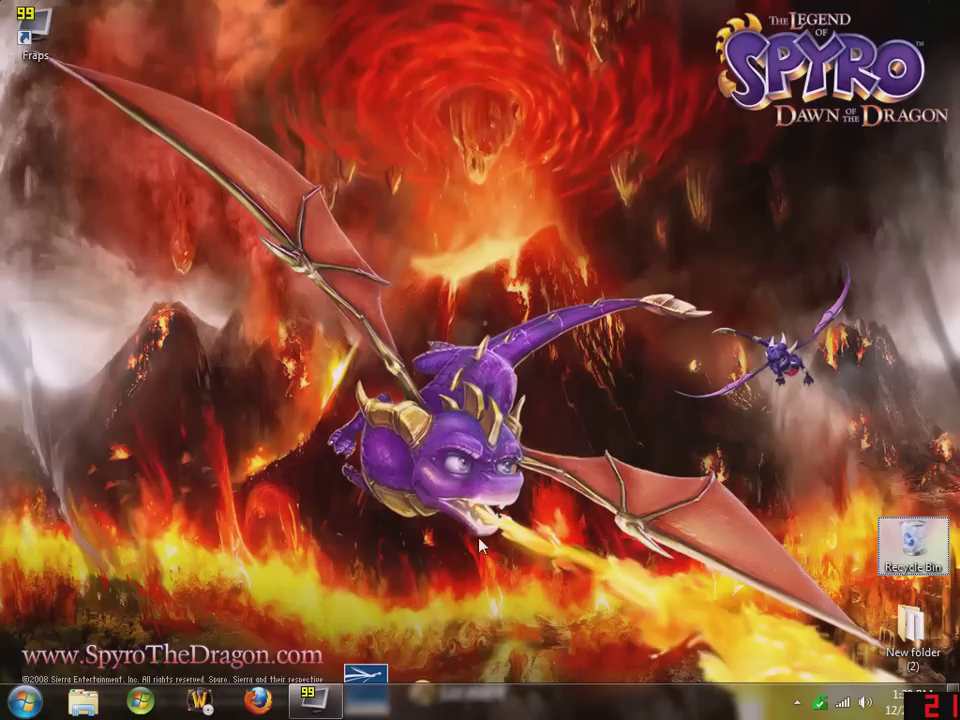
{"action": "right_click", "coordinate": [481, 489]}
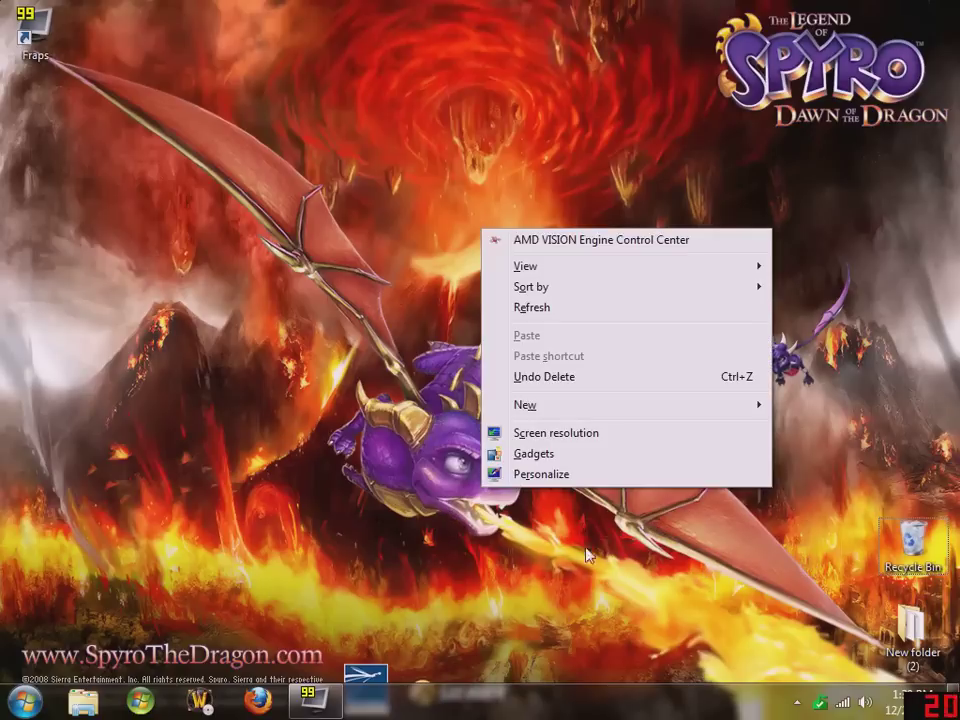
In My VGA Displays properties, uncheck Use EDID, apply maximum resolution 1600x1200, then close
{"action": "left_click", "coordinate": [610, 242]}
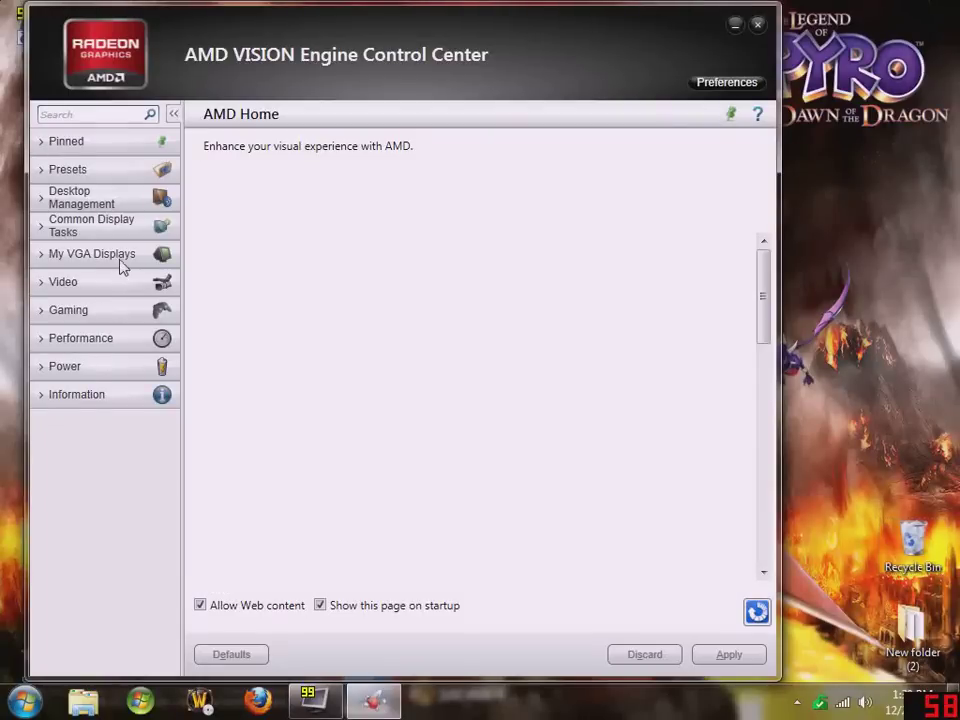
{"action": "left_click", "coordinate": [120, 258]}
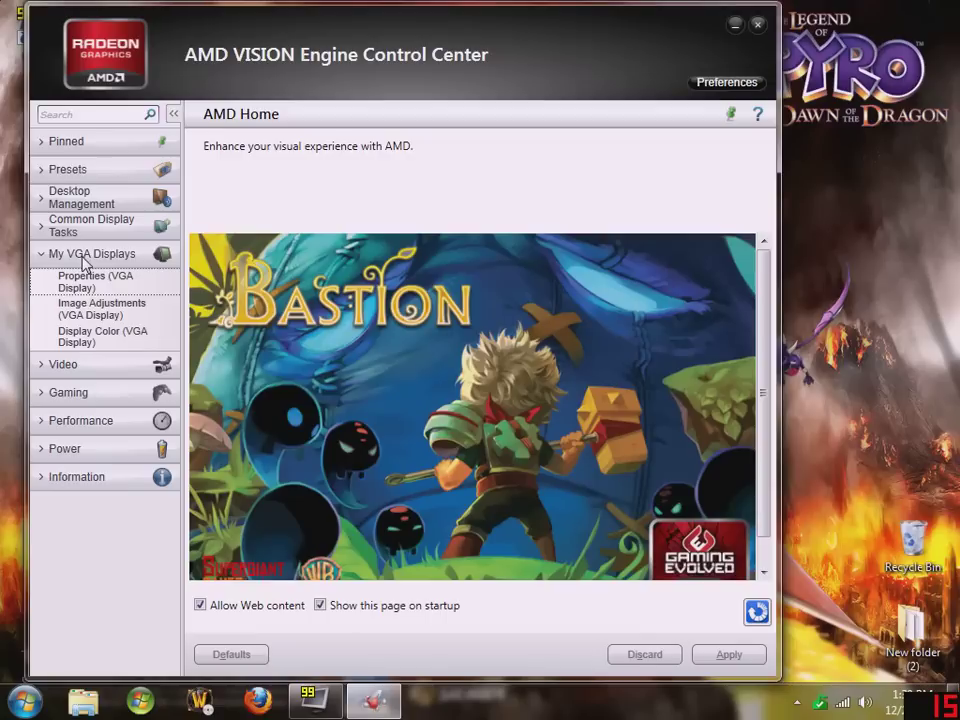
{"action": "left_click", "coordinate": [90, 280]}
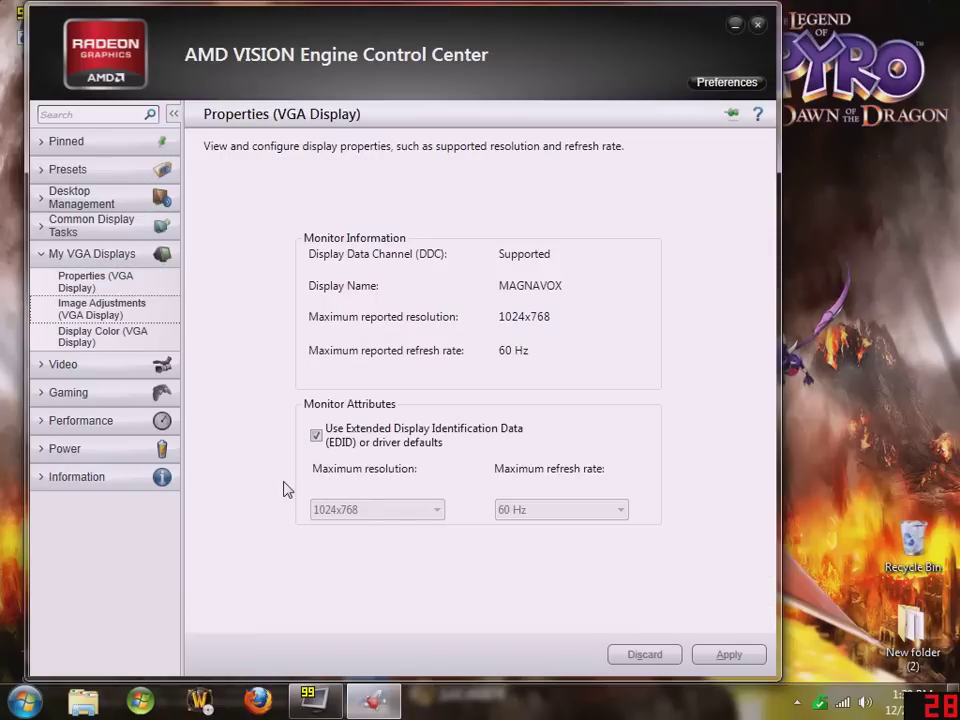
{"action": "left_click", "coordinate": [320, 440]}
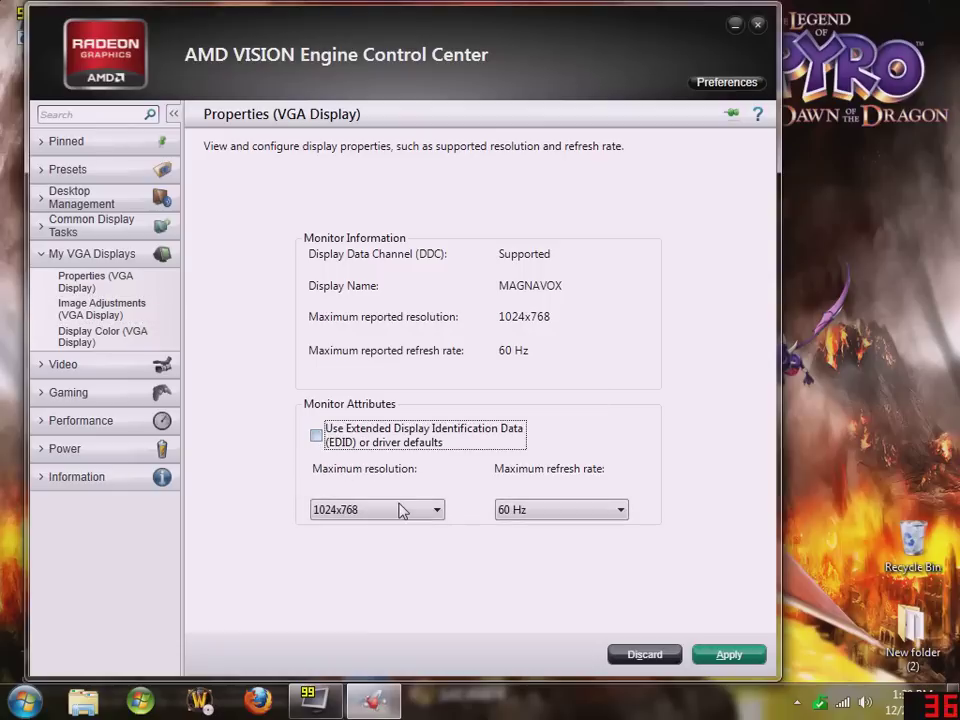
{"action": "left_click", "coordinate": [434, 510]}
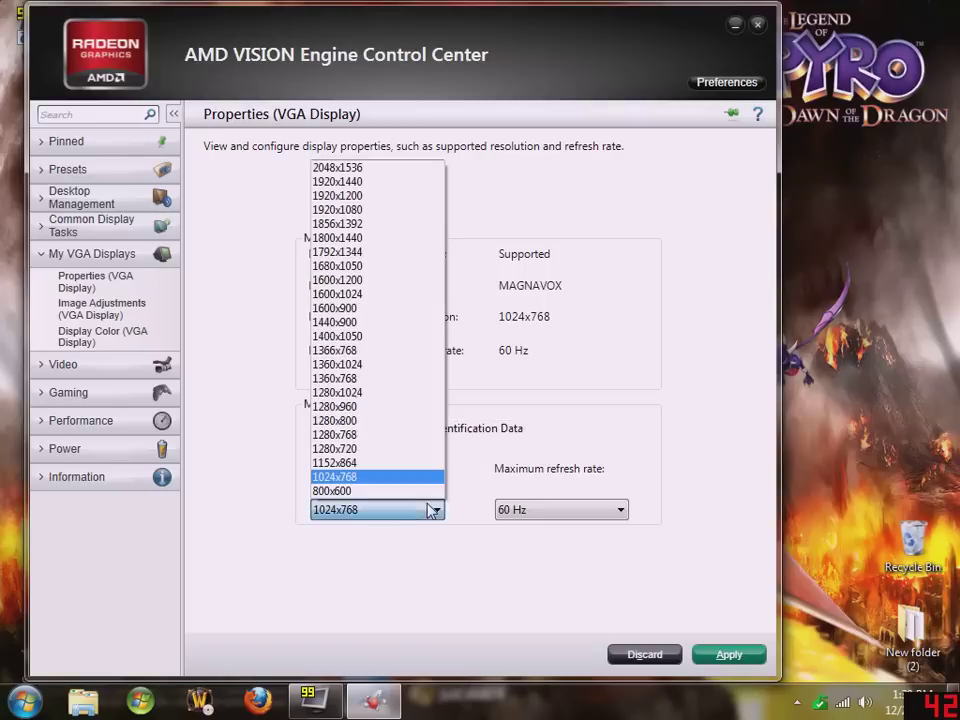
{"action": "left_click", "coordinate": [362, 285]}
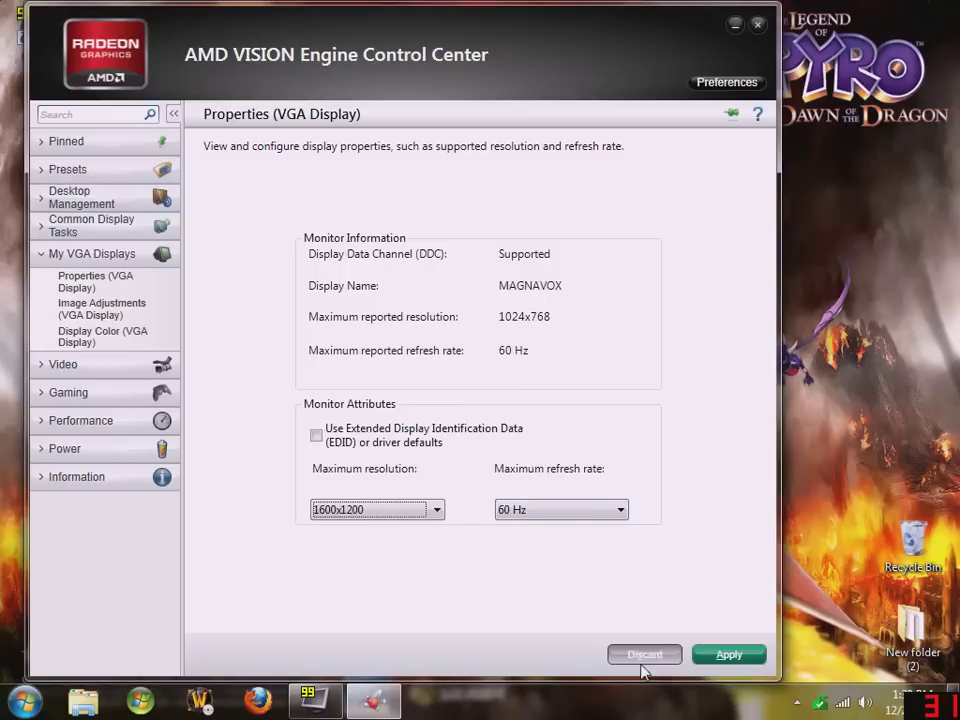
{"action": "left_click", "coordinate": [718, 656]}
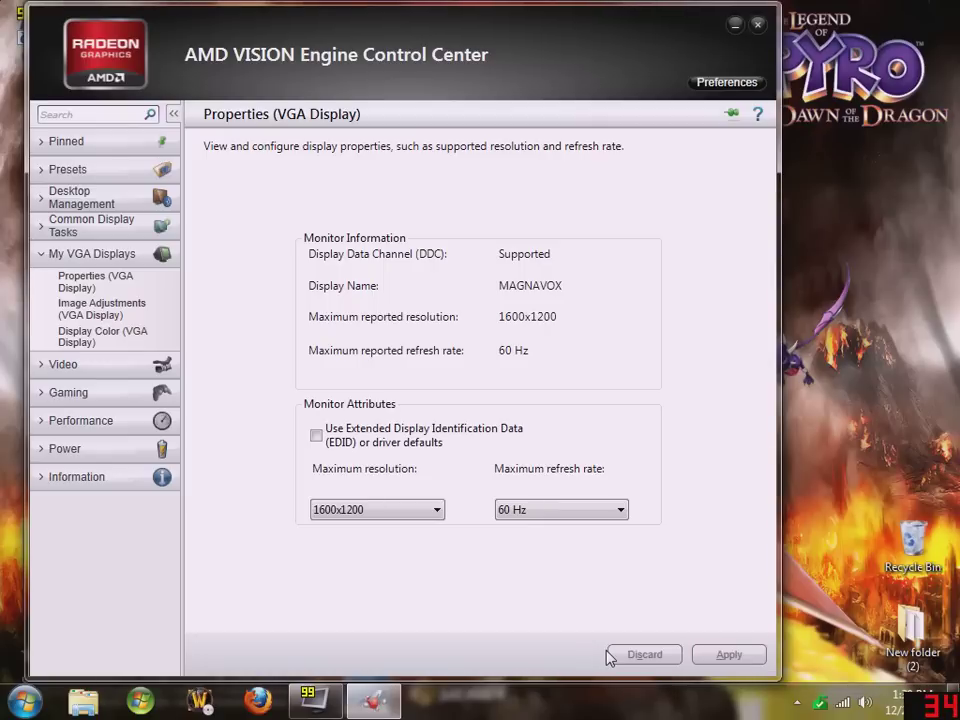
{"action": "left_click", "coordinate": [760, 30]}
Bring up the desktop context menu that offers Screen resolution
{"action": "right_click", "coordinate": [443, 632]}
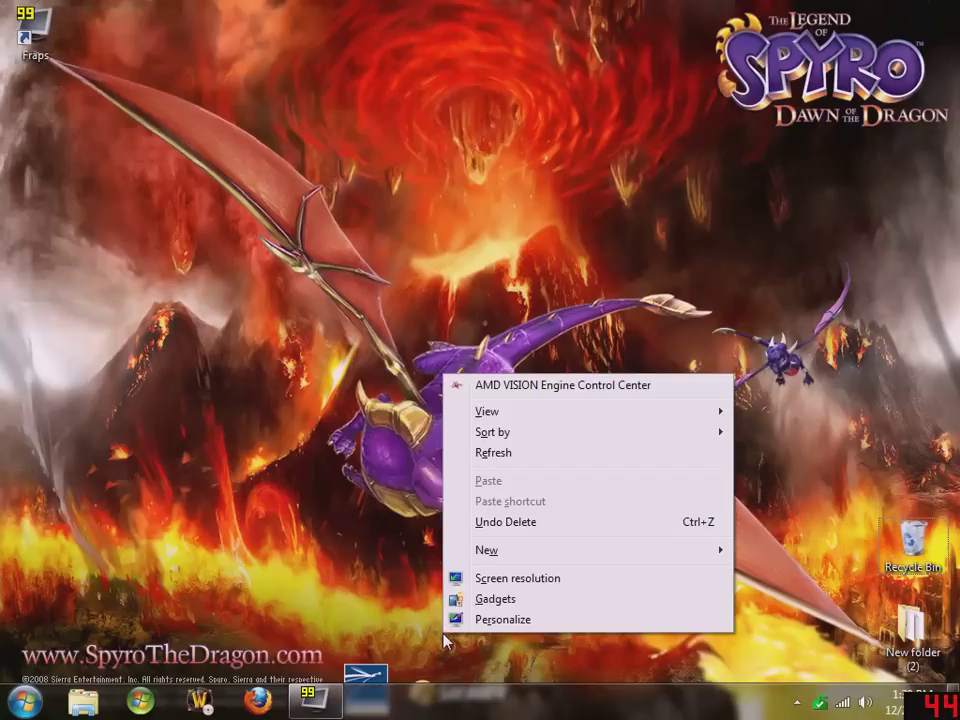
{"action": "left_click", "coordinate": [494, 656]}
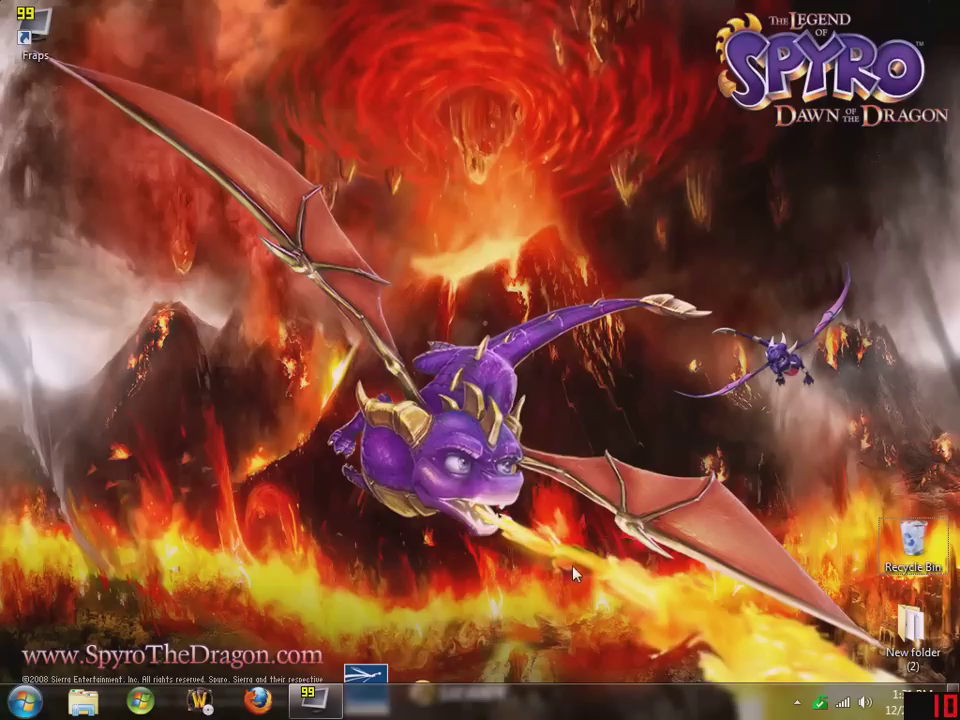
{"action": "right_click", "coordinate": [499, 540]}
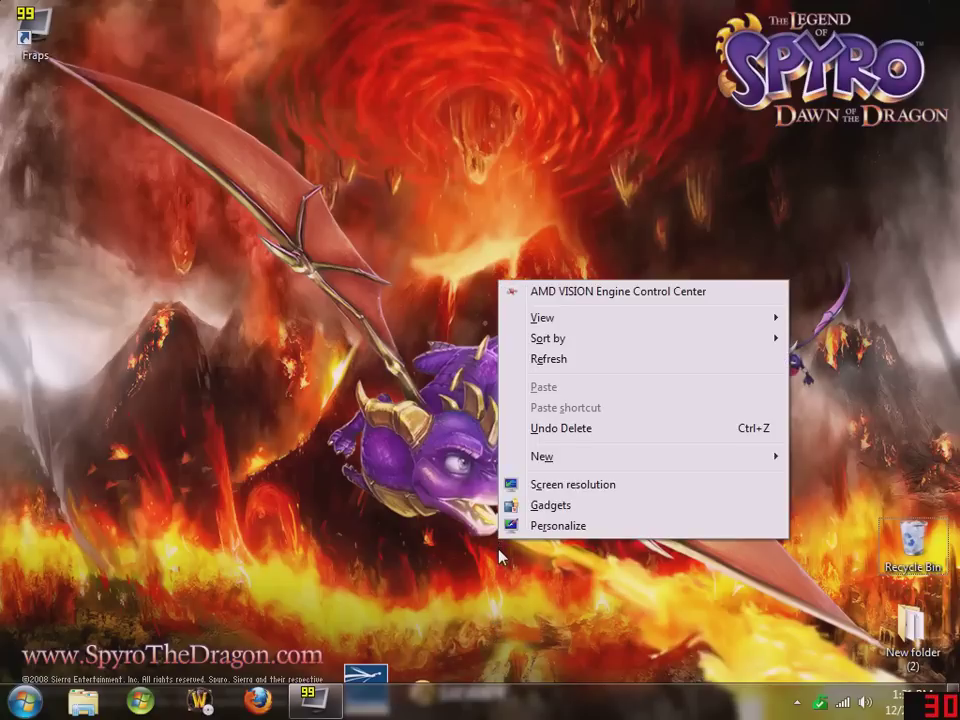
Open Screen Resolution and check the Resolution list for a 1600 × 1024 entry, changing nothing
{"action": "left_click", "coordinate": [578, 486]}
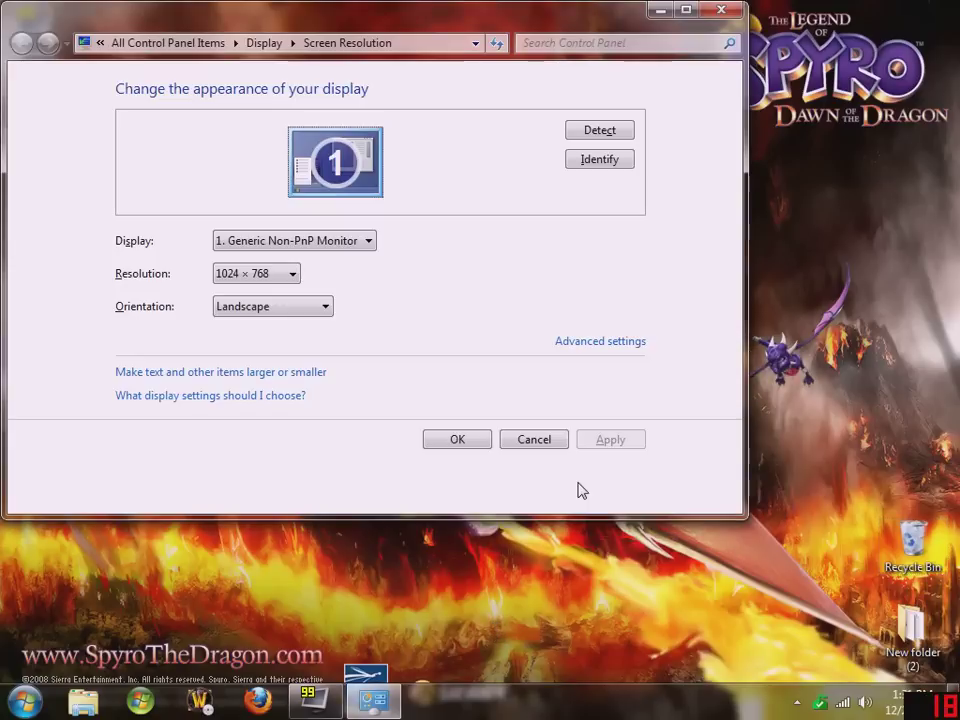
{"action": "left_click", "coordinate": [294, 273]}
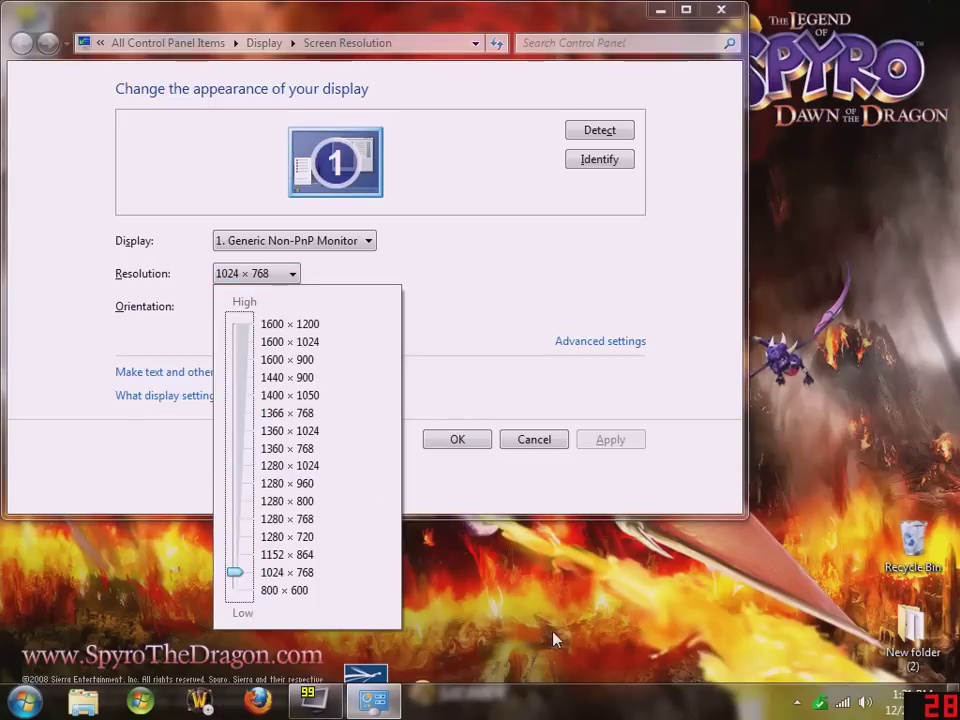
{"action": "left_click", "coordinate": [500, 578]}
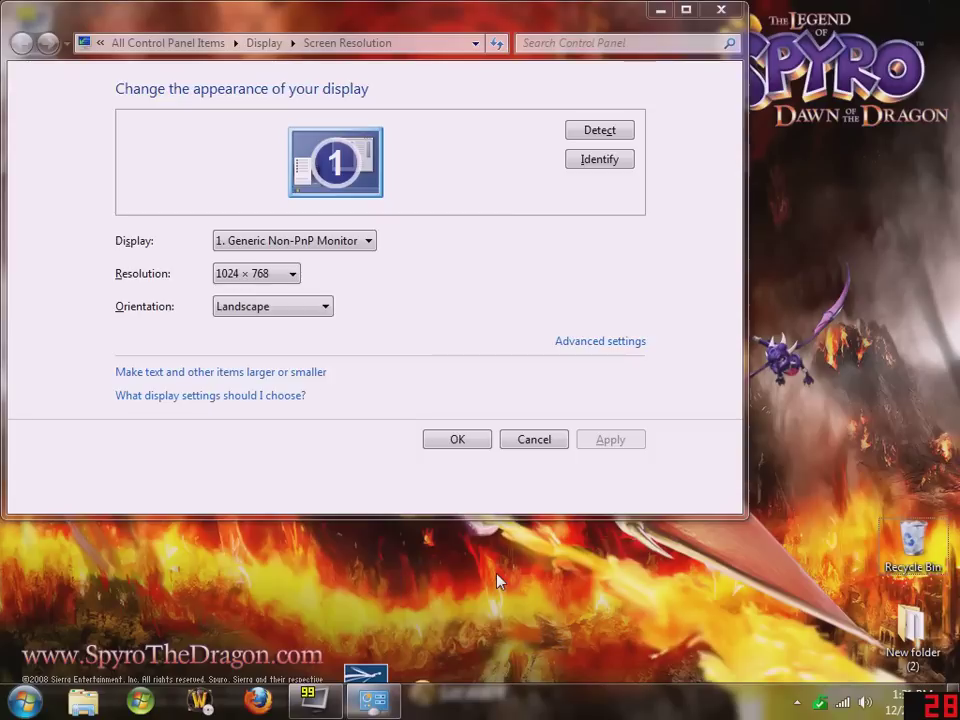
{"action": "right_click", "coordinate": [458, 577]}
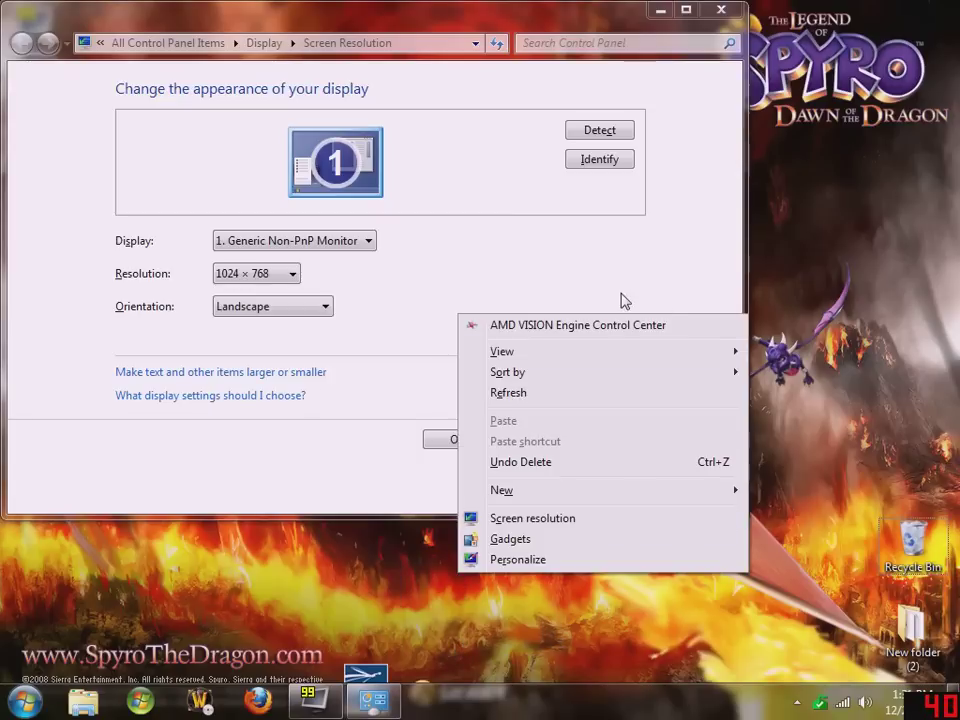
{"action": "left_click", "coordinate": [490, 497]}
{"action": "left_click", "coordinate": [294, 274]}
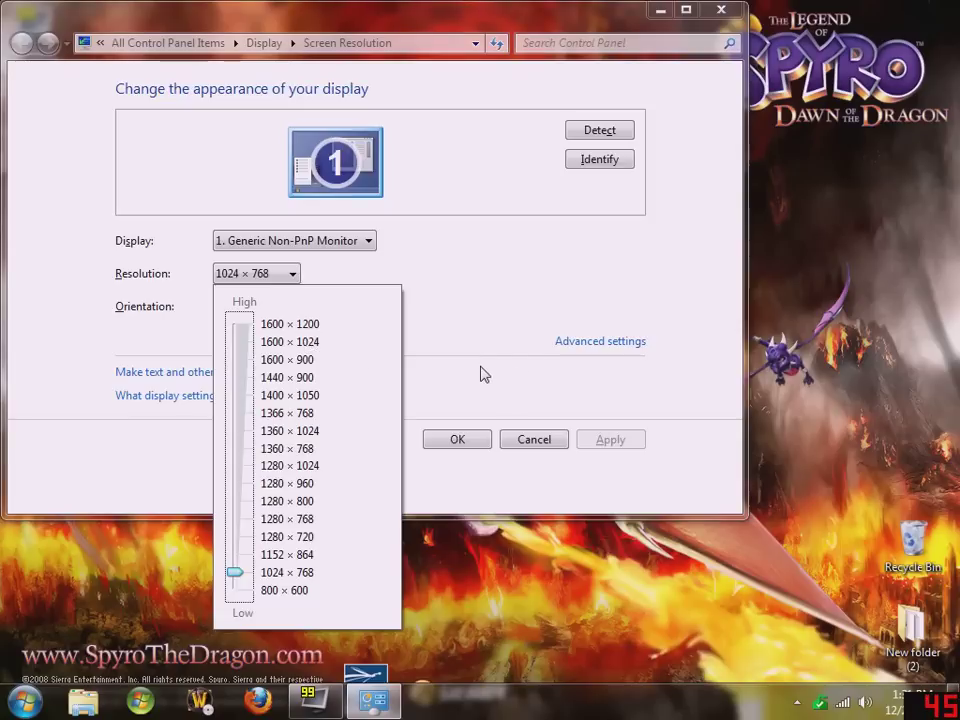
{"action": "left_click", "coordinate": [615, 607]}
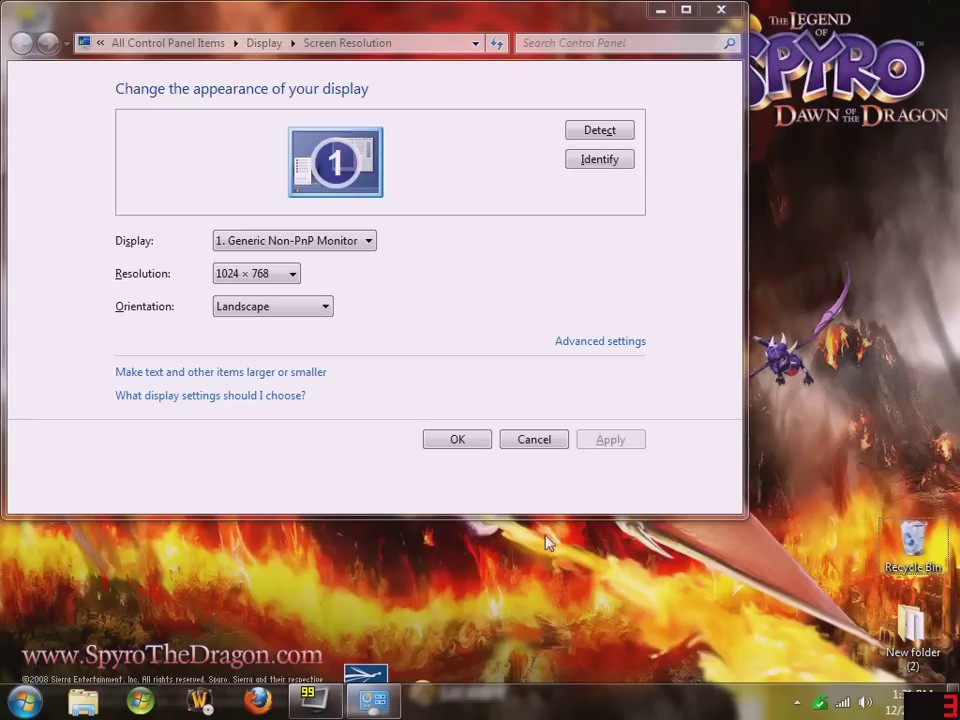
Browse the Resolution dropdown list several times without changing the 1024 × 768 setting
{"action": "left_click", "coordinate": [293, 279]}
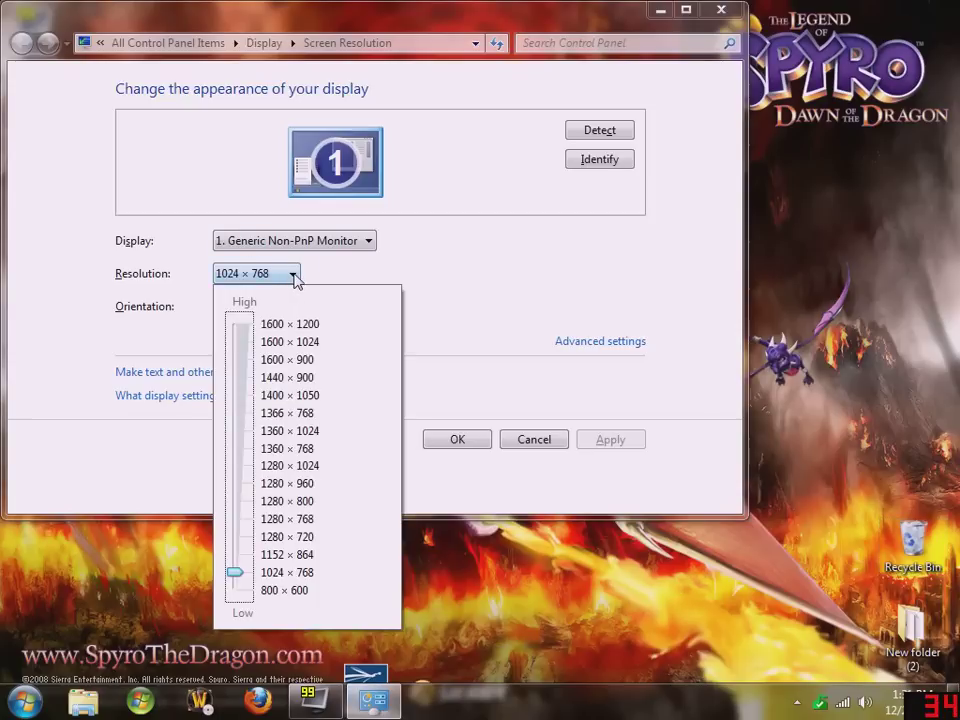
{"action": "left_click", "coordinate": [294, 274]}
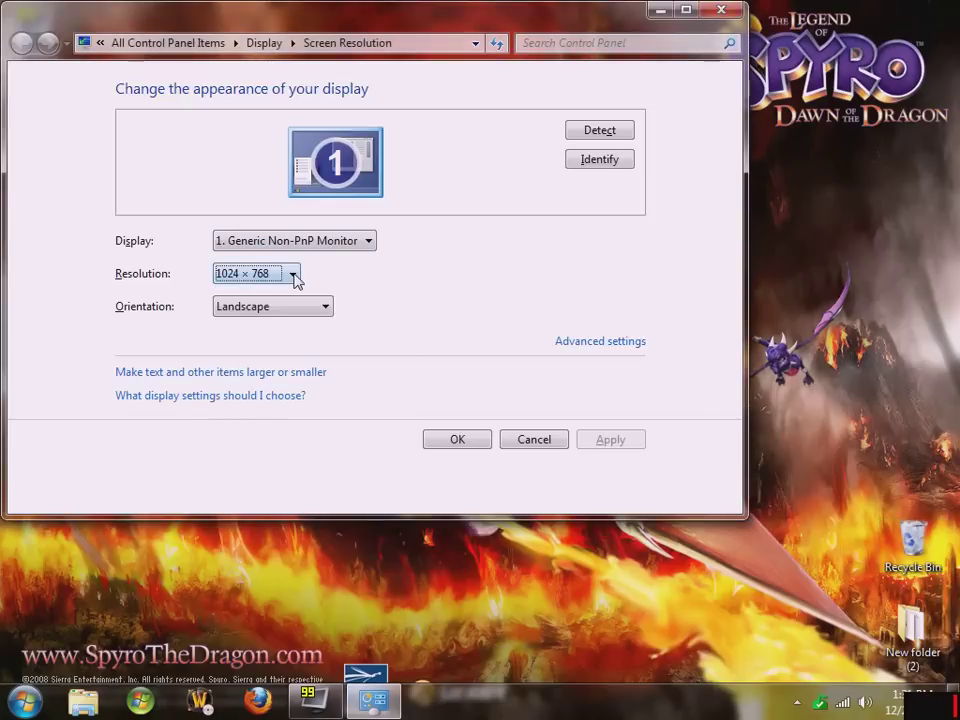
{"action": "left_click", "coordinate": [294, 274]}
{"action": "left_click", "coordinate": [294, 274]}
{"action": "left_click", "coordinate": [294, 274]}
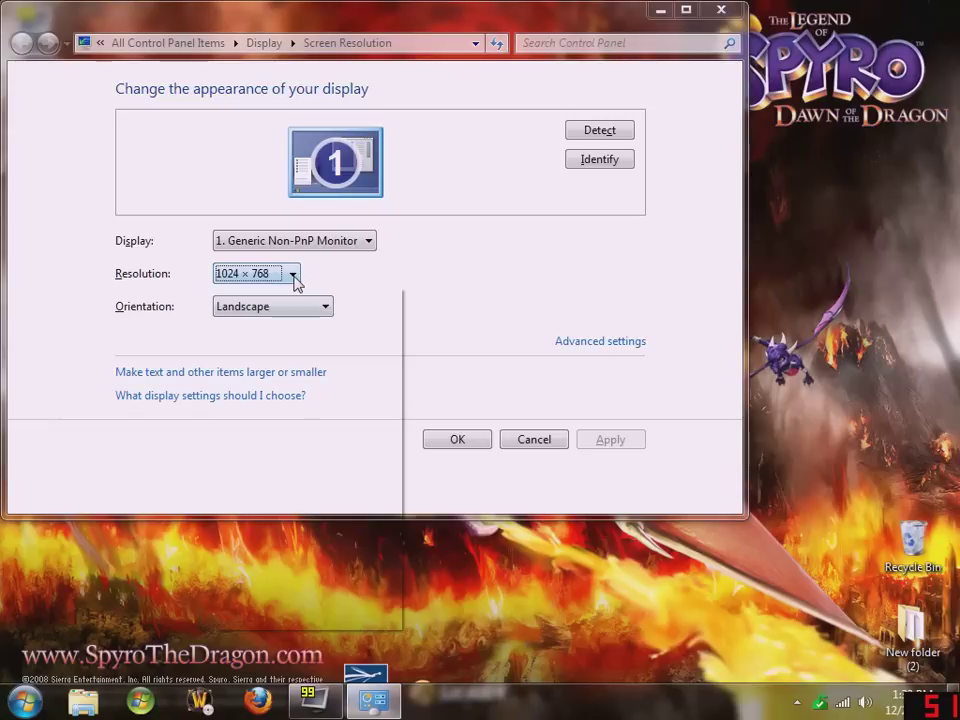
{"action": "left_click", "coordinate": [294, 276]}
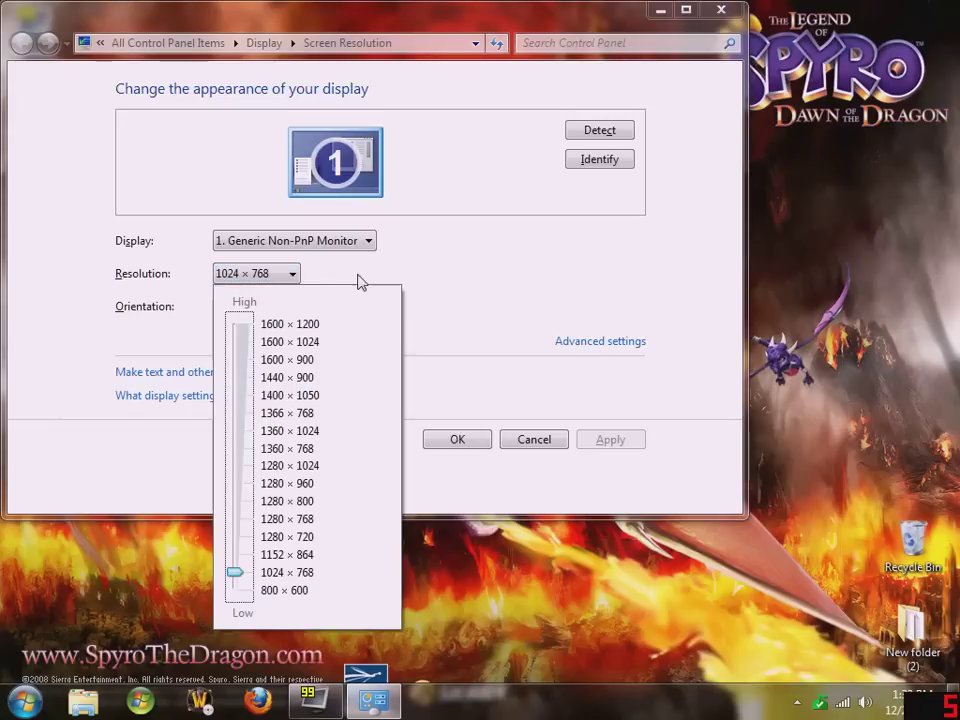
{"action": "left_click", "coordinate": [294, 274]}
{"action": "left_click", "coordinate": [294, 274]}
Close the resolution list at 1024 × 768 and confirm the Screen Resolution window with OK
{"action": "left_click", "coordinate": [302, 280]}
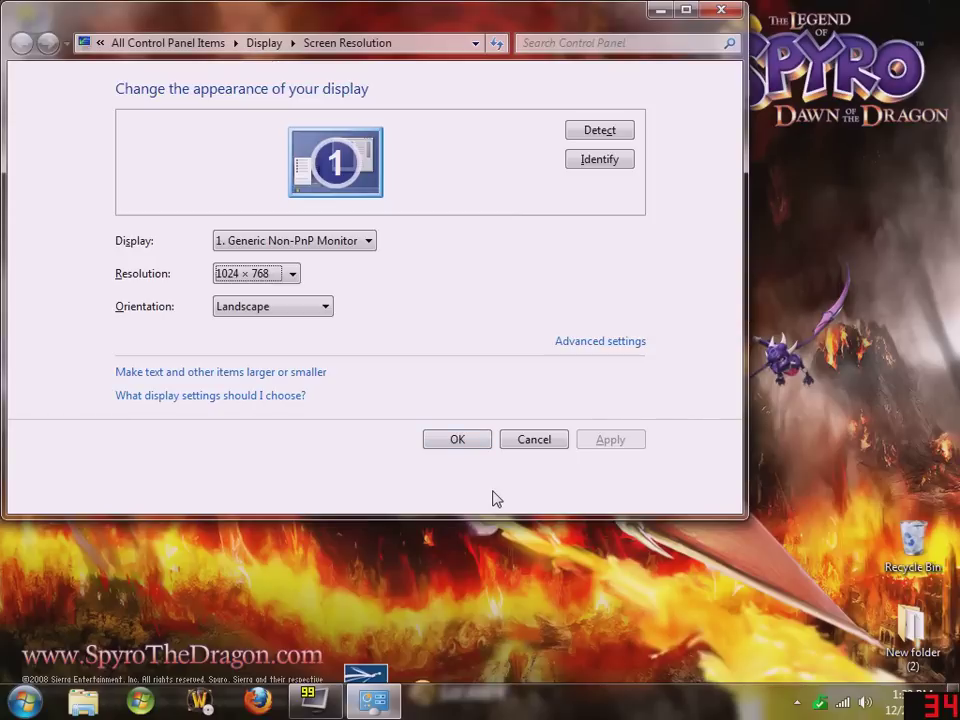
{"action": "left_click", "coordinate": [298, 281]}
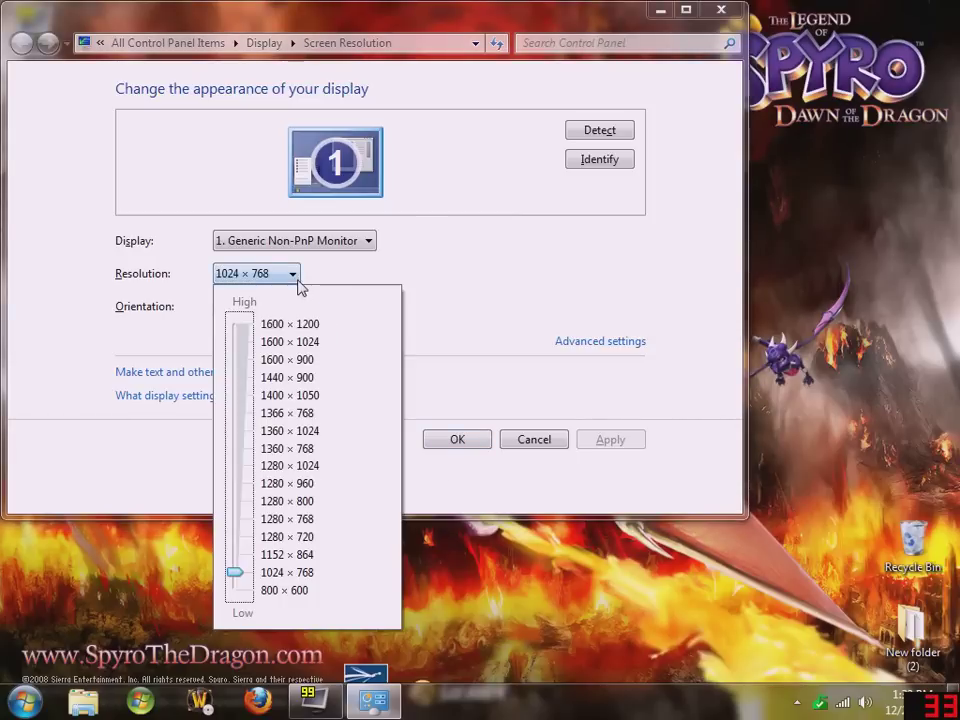
{"action": "left_click", "coordinate": [298, 281]}
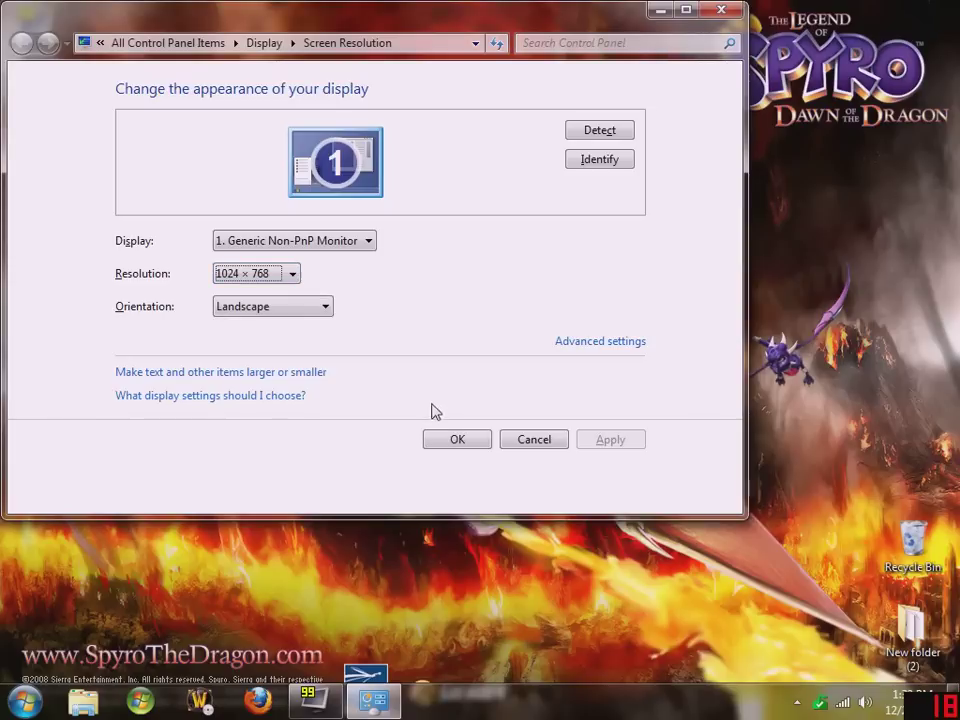
{"action": "left_click", "coordinate": [298, 276]}
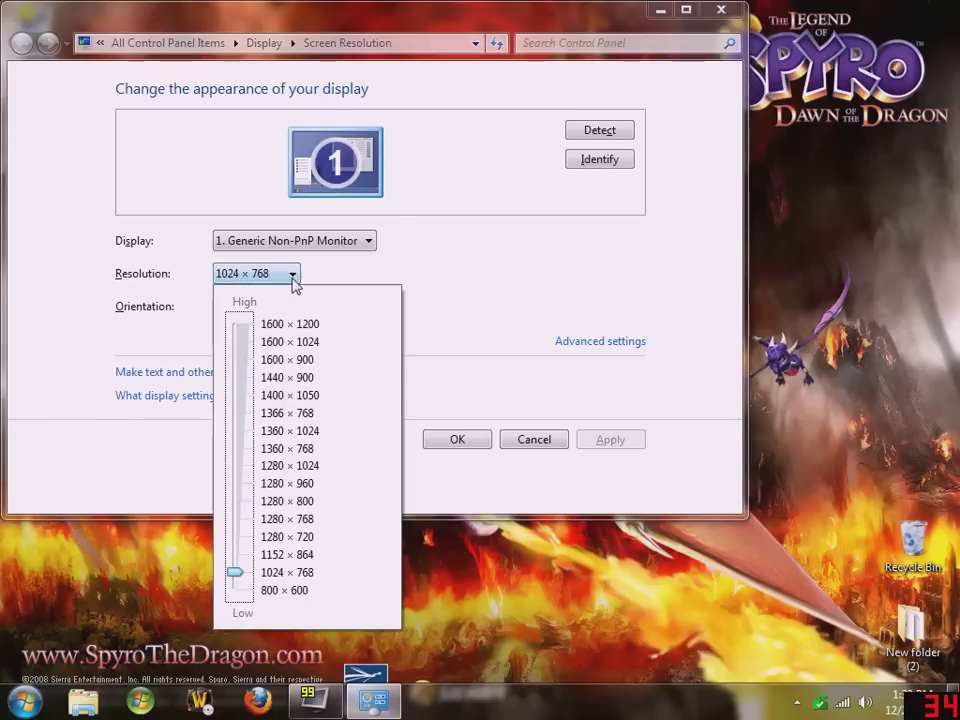
{"action": "left_click", "coordinate": [293, 274]}
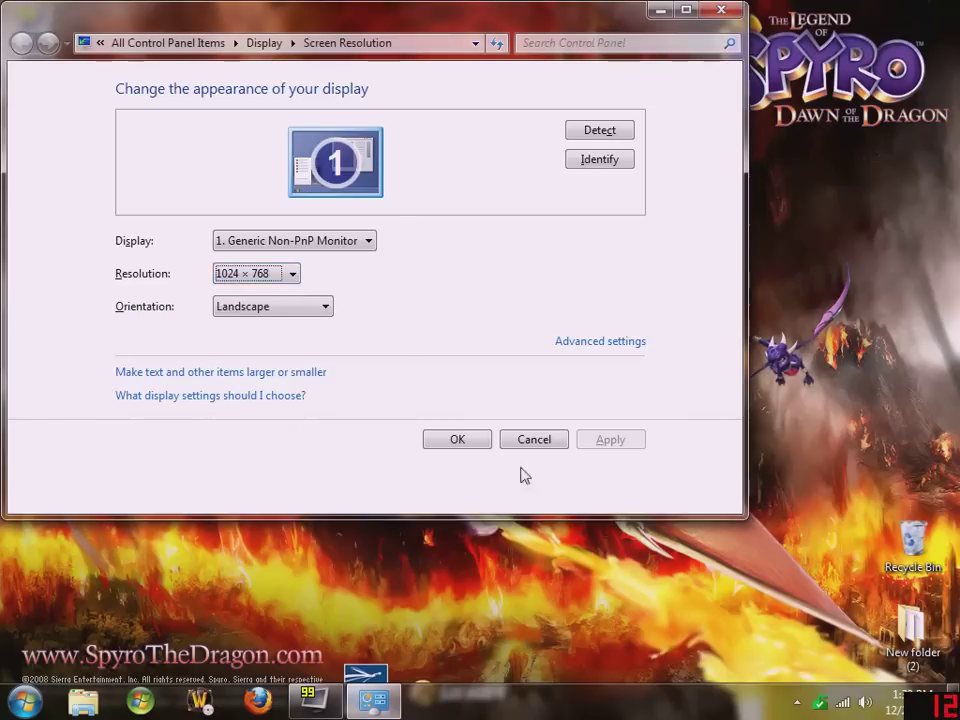
{"action": "left_click", "coordinate": [458, 443]}
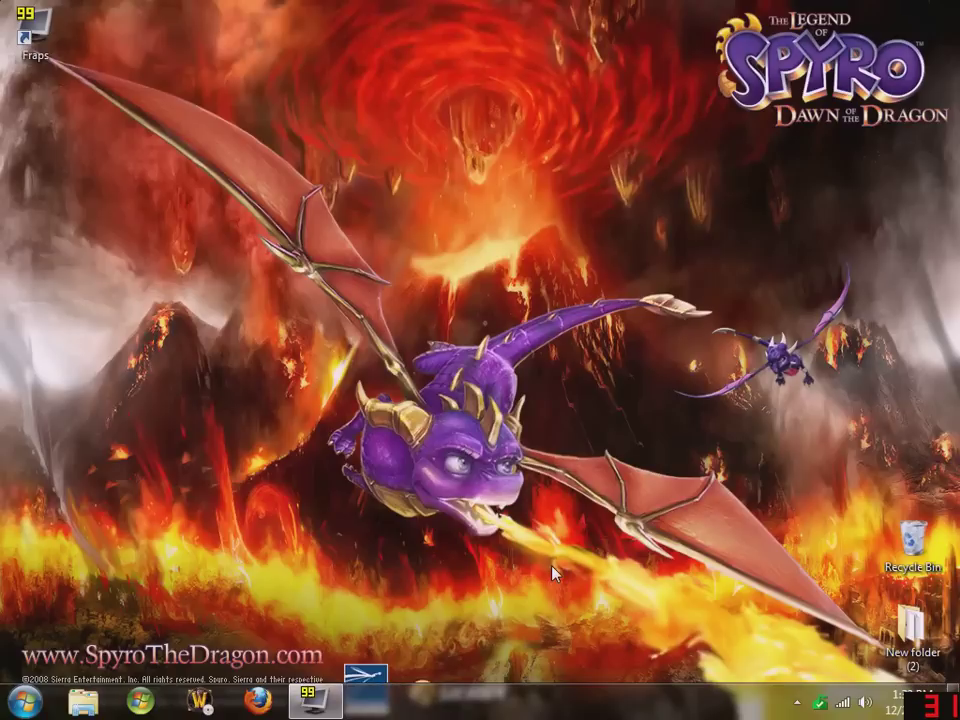
{"action": "right_click", "coordinate": [546, 541]}
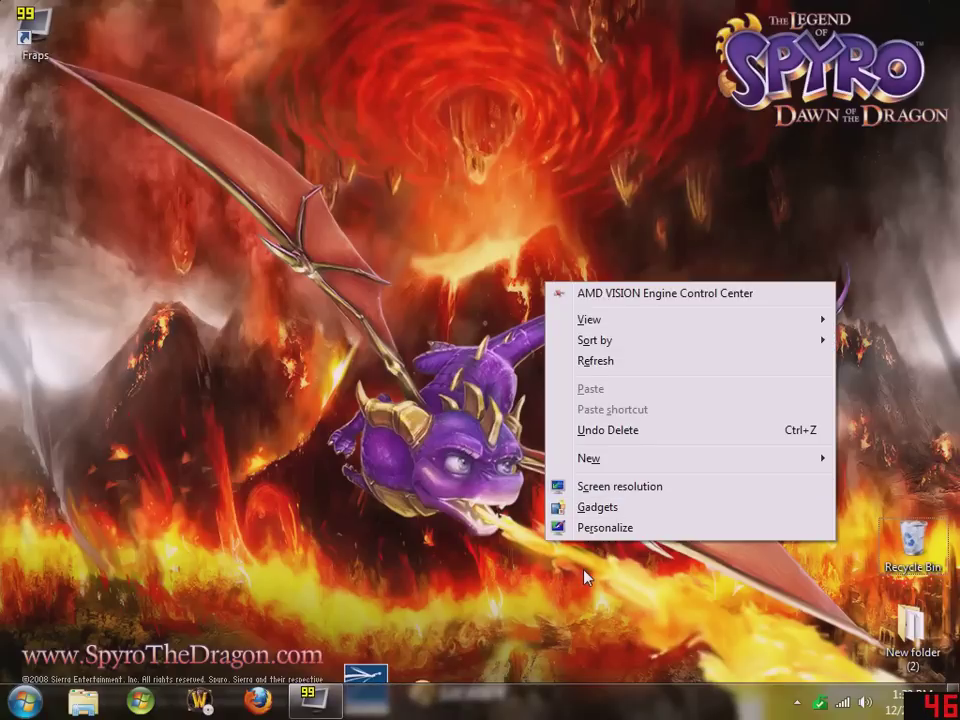
{"action": "left_click", "coordinate": [574, 580]}
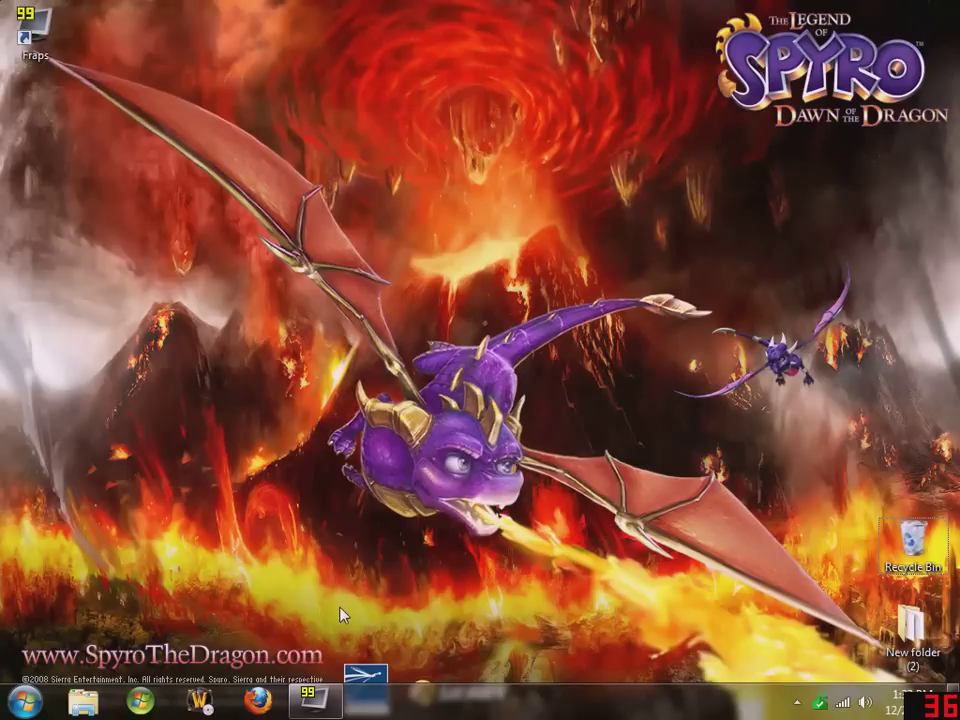
{"action": "left_click", "coordinate": [28, 698]}
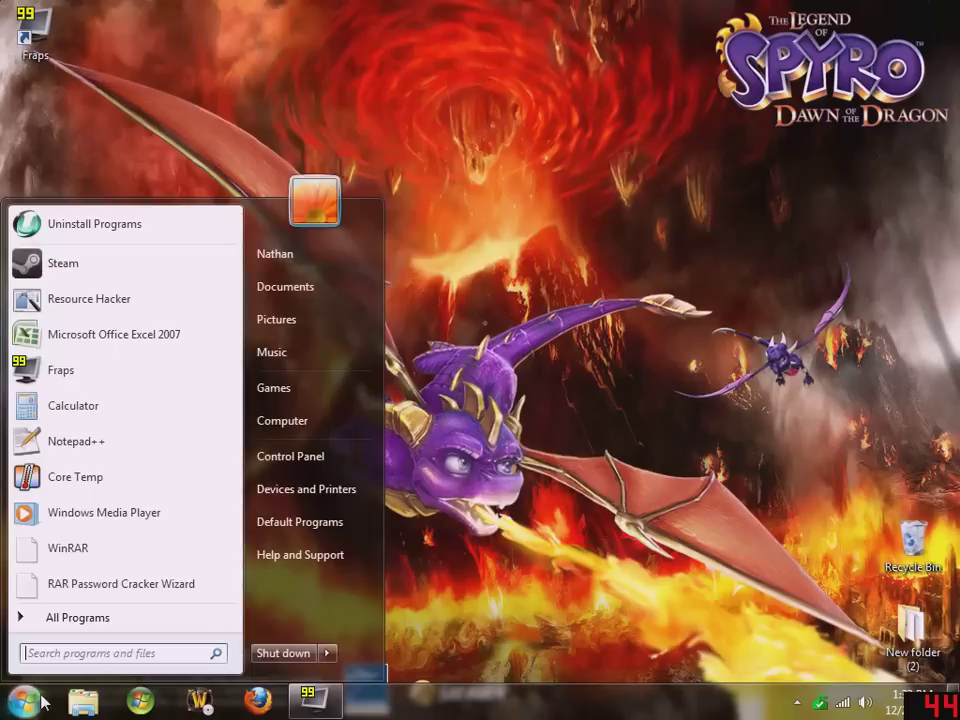
{"action": "left_click", "coordinate": [156, 624]}
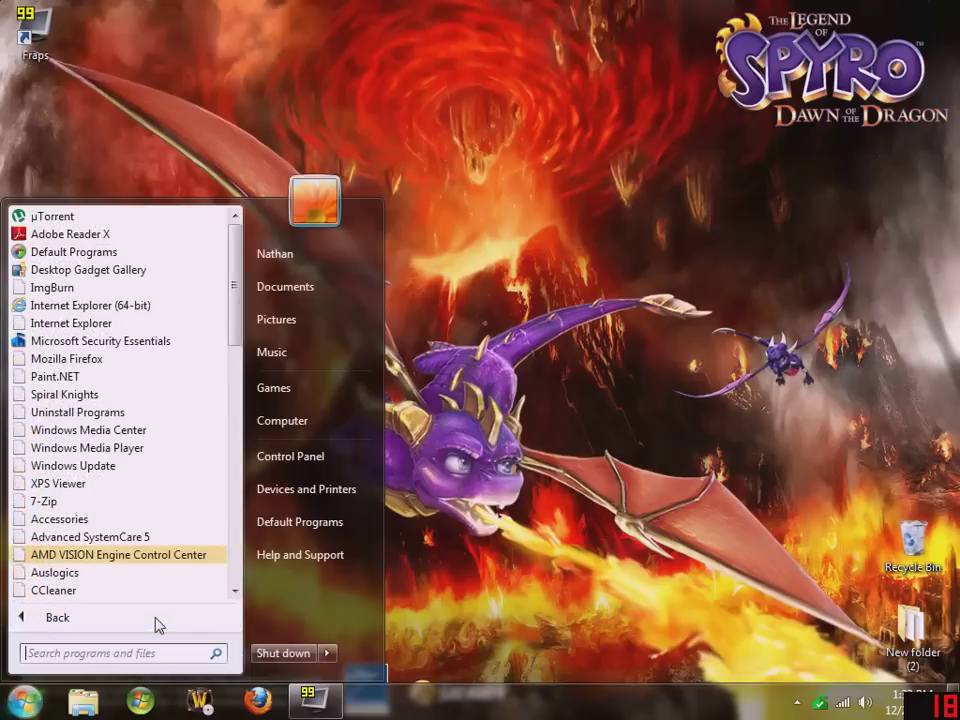
{"action": "scroll", "coordinate": [124, 561], "scroll_direction": "down", "scroll_amount": 4}
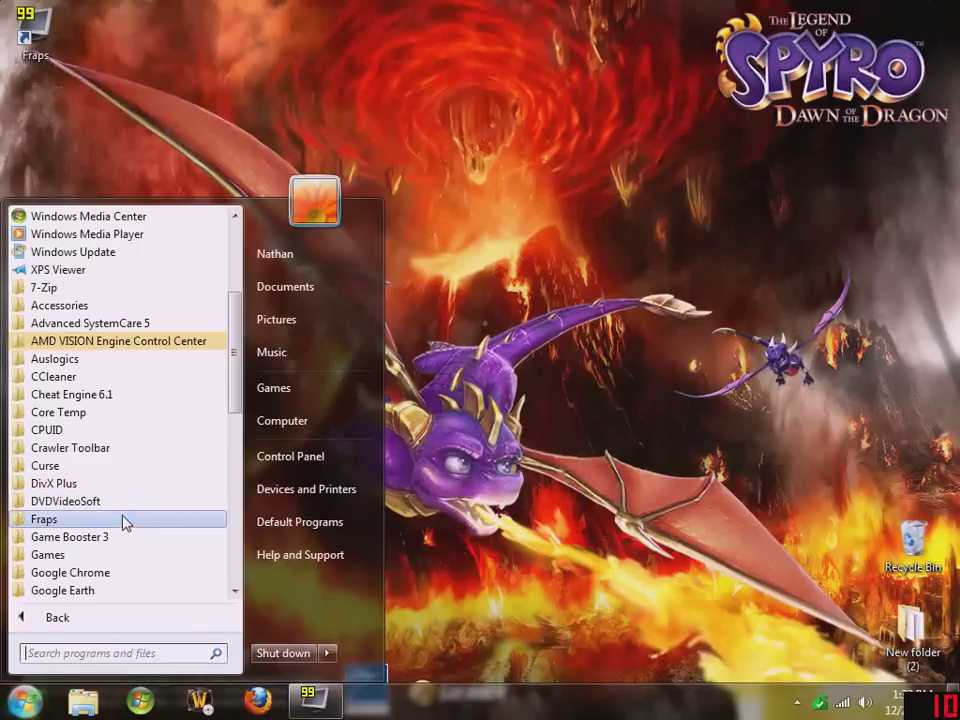
{"action": "scroll", "coordinate": [124, 490], "scroll_direction": "down", "scroll_amount": 4}
{"action": "scroll", "coordinate": [125, 492], "scroll_direction": "down", "scroll_amount": 2}
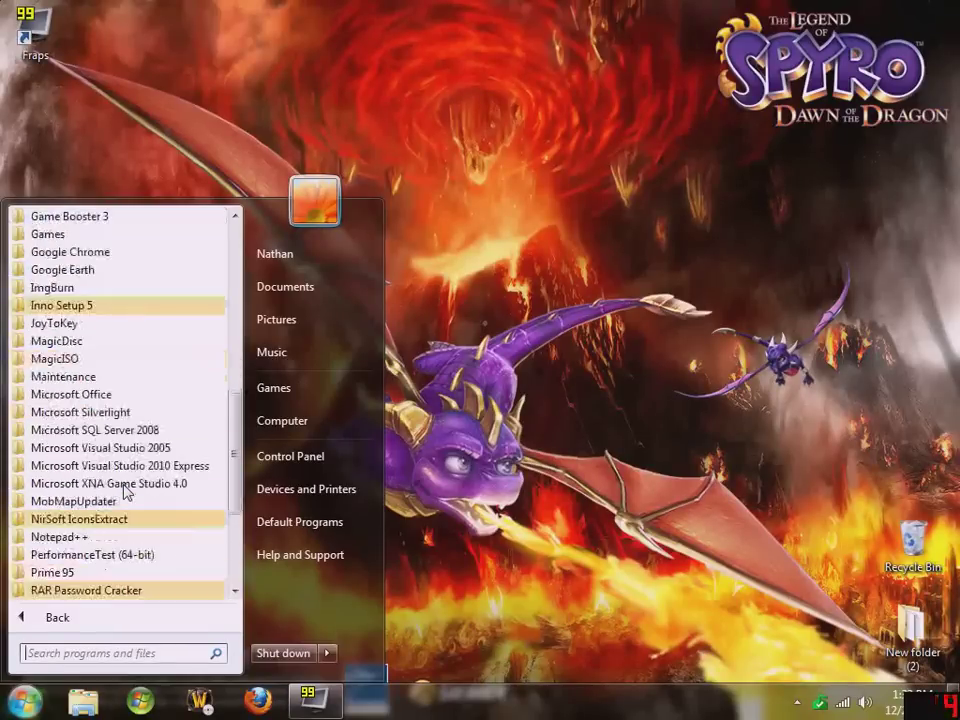
{"action": "scroll", "coordinate": [124, 490], "scroll_direction": "down", "scroll_amount": 2}
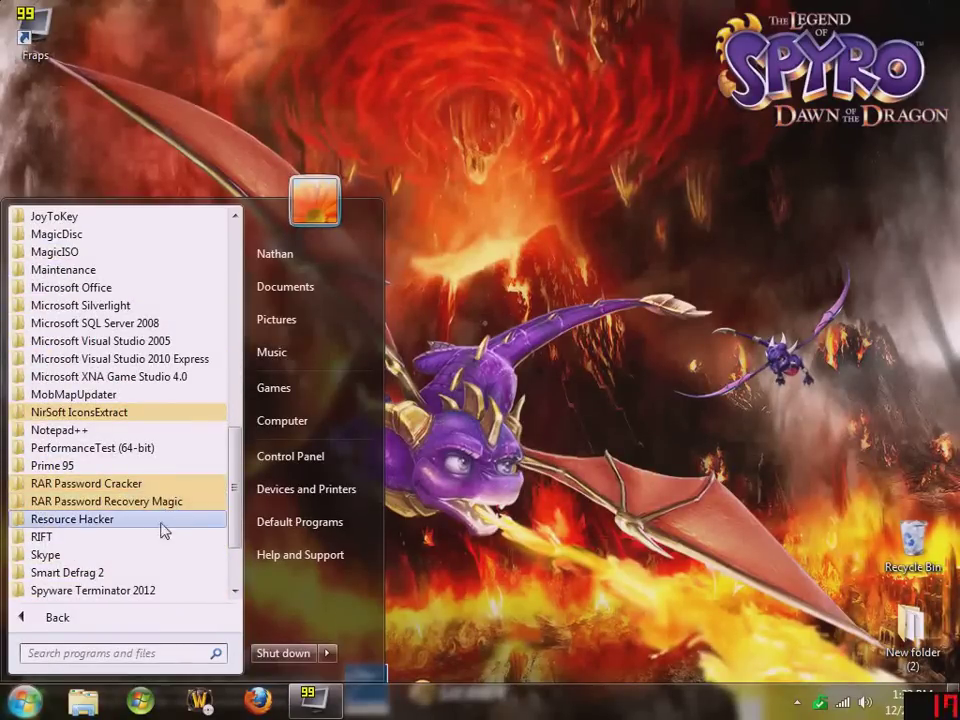
{"action": "left_click_drag", "start_coordinate": [60, 554], "coordinate": [570, 630]}
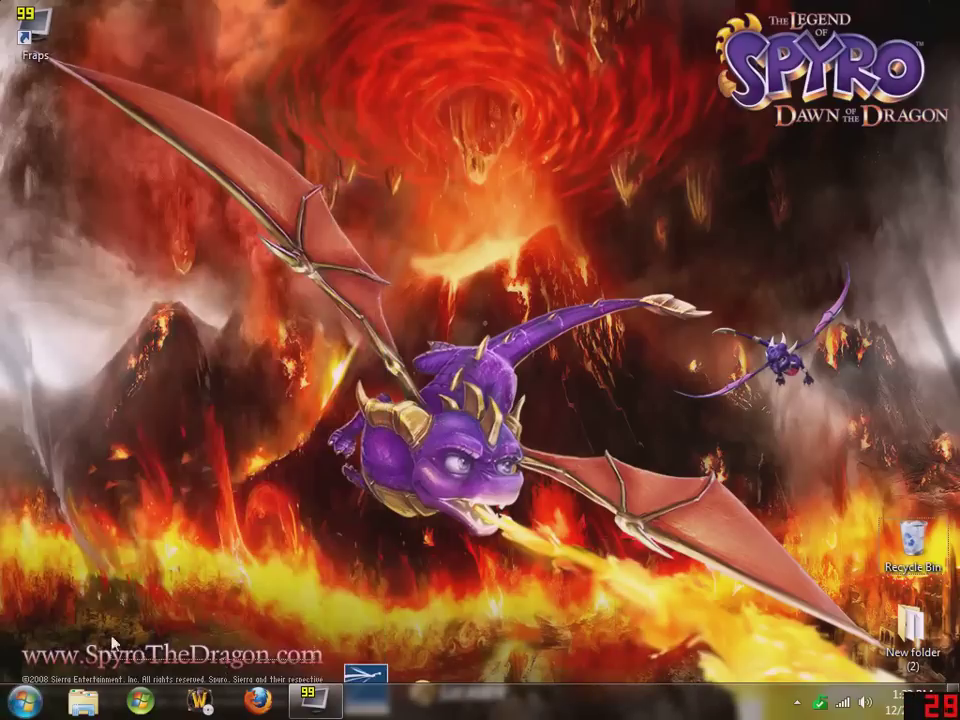
Reopen Screen Resolution from the desktop context menu
{"action": "right_click", "coordinate": [316, 402]}
{"action": "left_click", "coordinate": [118, 635]}
{"action": "right_click", "coordinate": [567, 477]}
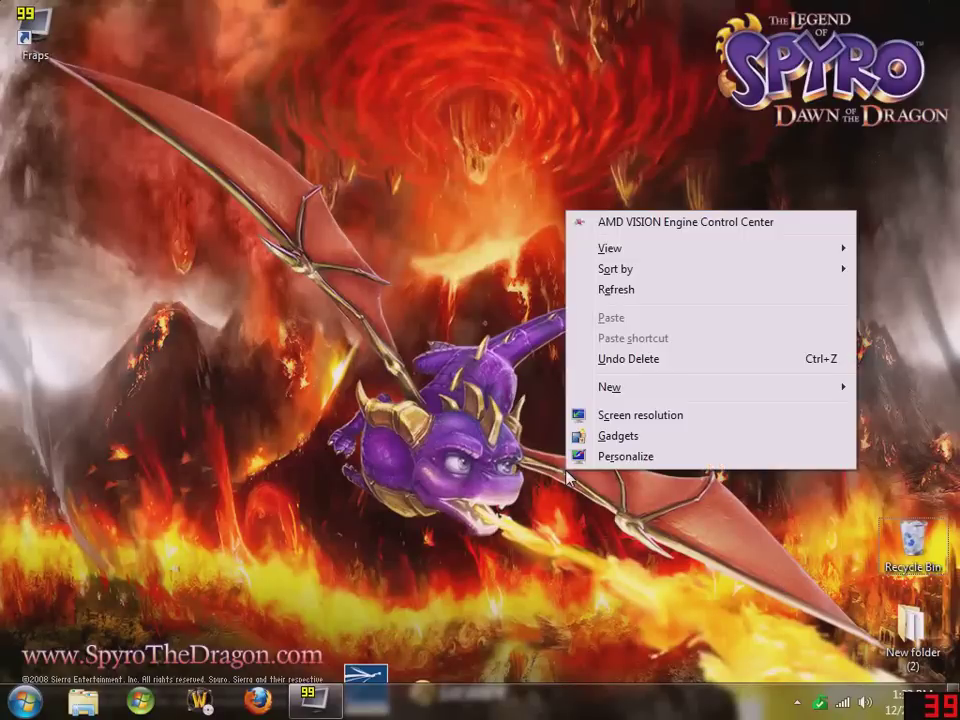
{"action": "left_click", "coordinate": [630, 416]}
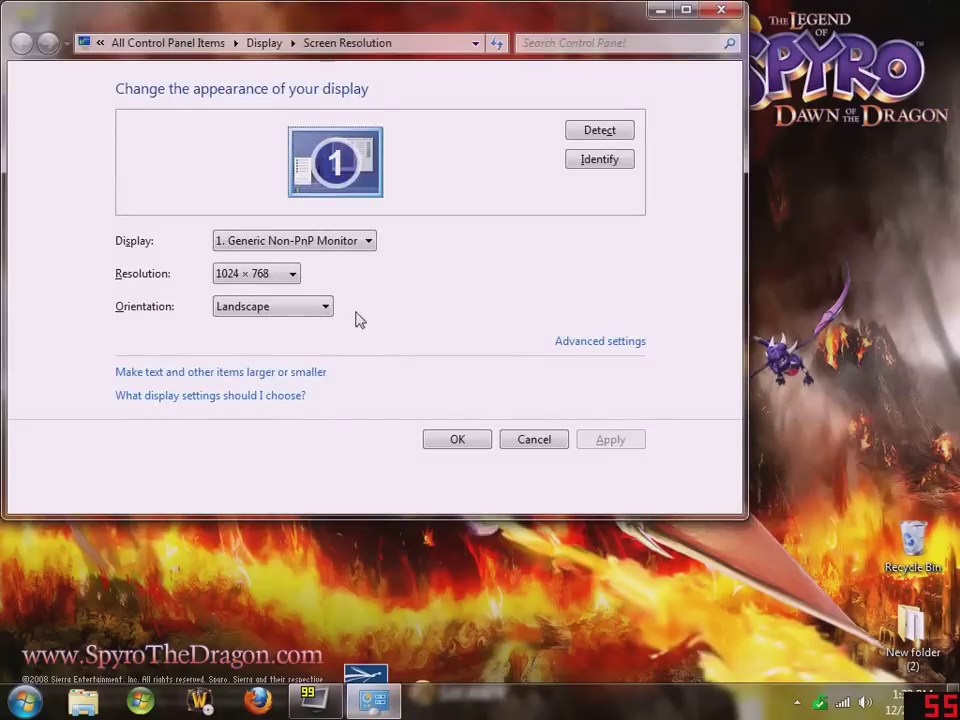
Drag the Resolution slider up to 1600 × 1024 for the Generic Non-PnP Monitor
{"action": "left_click", "coordinate": [290, 279]}
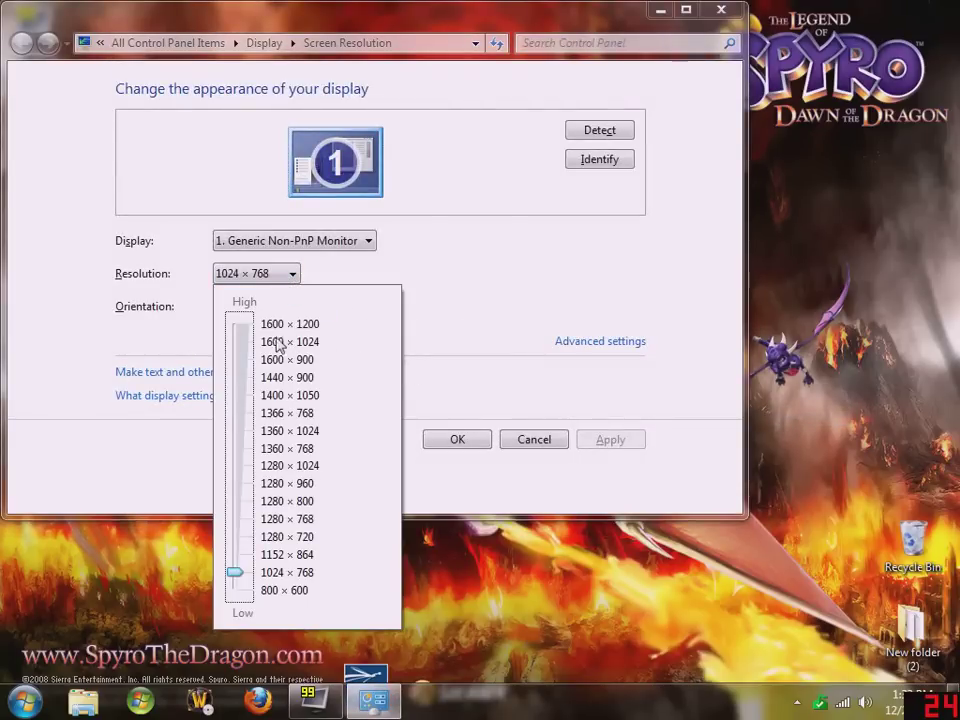
{"action": "left_click", "coordinate": [430, 358]}
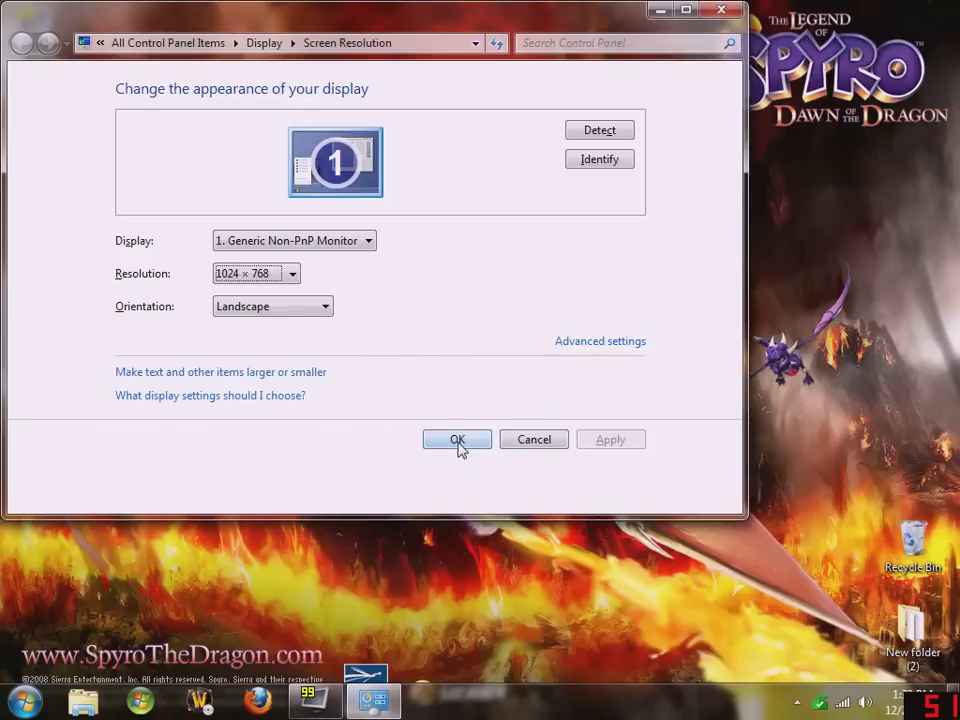
{"action": "left_click", "coordinate": [290, 274]}
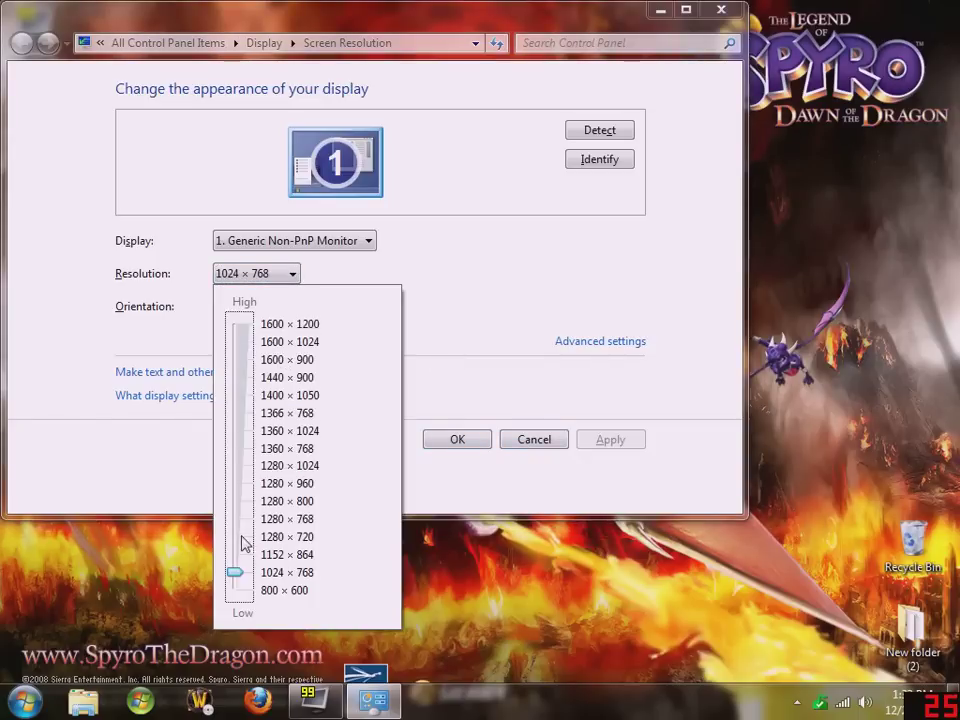
{"action": "left_click_drag", "start_coordinate": [236, 572], "coordinate": [250, 352]}
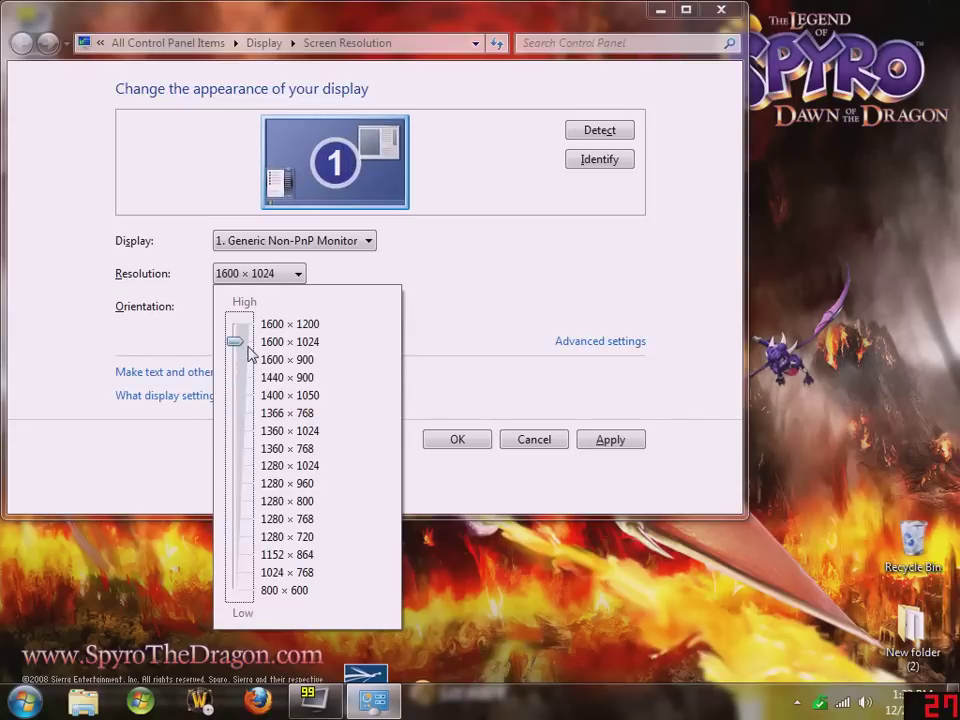
{"action": "left_click", "coordinate": [452, 368]}
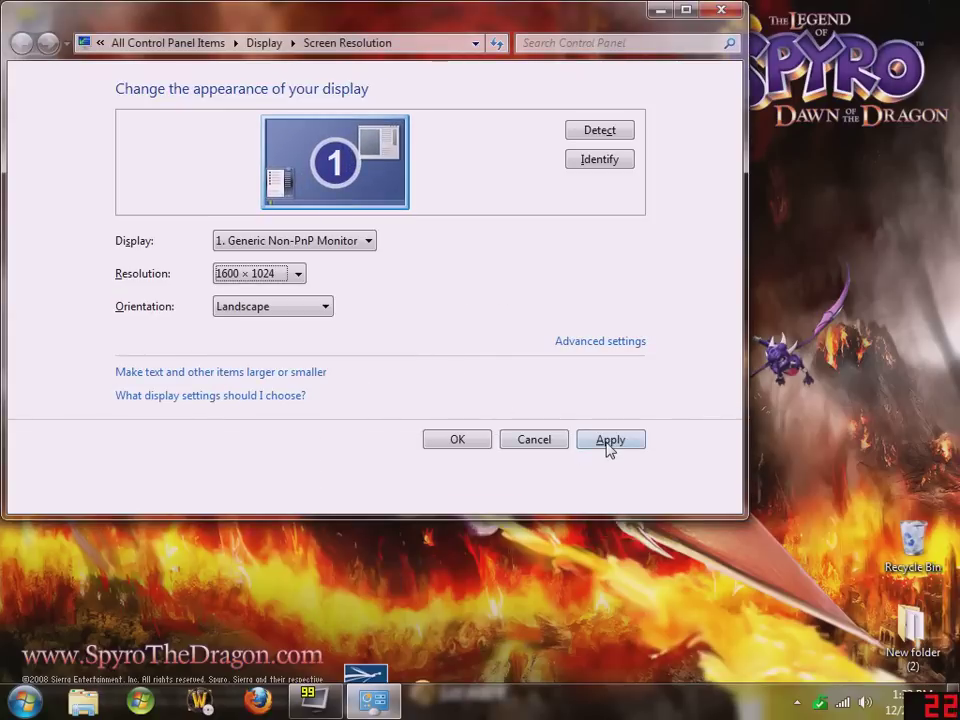